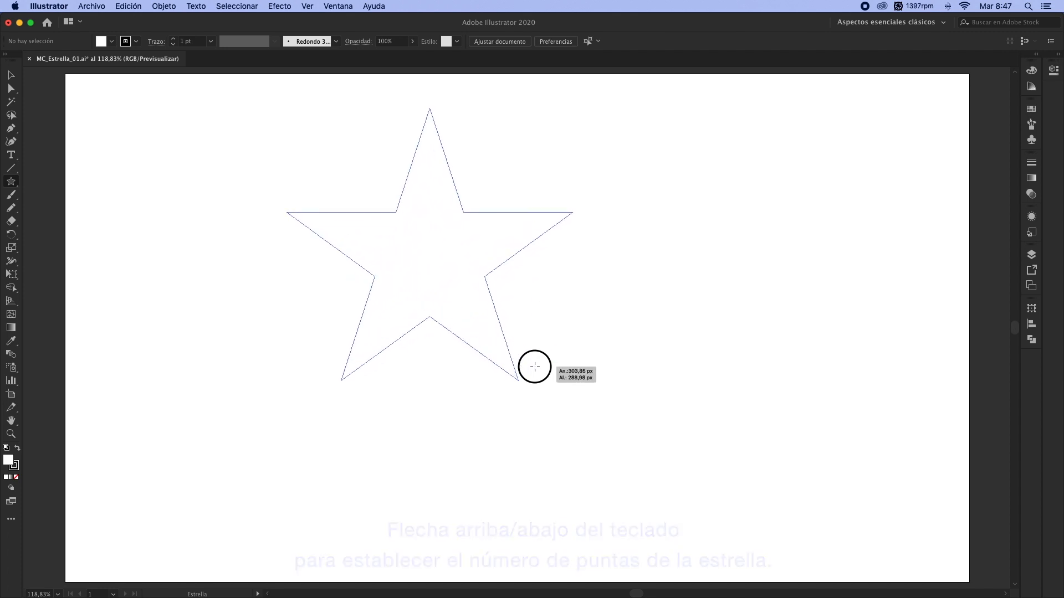
# Center the star horizontally and vertically on the artboard, and enlarge it to about 442 × 420 px
pyautogui.press('v')
pyautogui.click(534, 41)
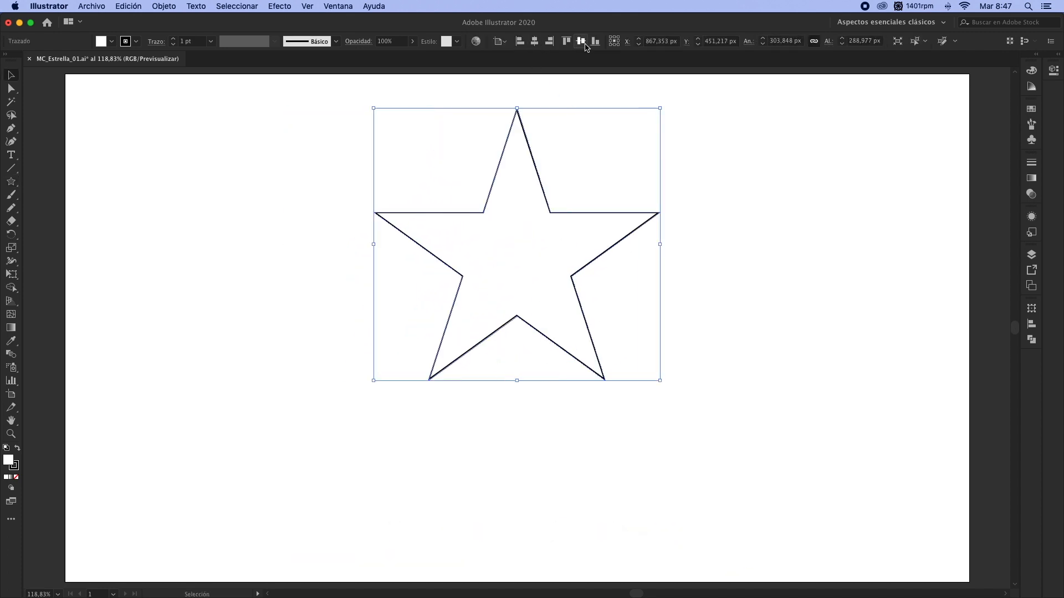
pyautogui.click(580, 41)
pyautogui.moveTo(517, 193); pyautogui.dragTo(516, 130)
pyautogui.click(278, 170)
# Draw five straight lines across the star, each joining an outer tip to the opposite inner corner
pyautogui.press('\\')
pyautogui.moveTo(309, 282); pyautogui.dragTo(596, 374)
pyautogui.moveTo(724, 281)
pyautogui.mouseDown()
pyautogui.moveTo(417, 368)
pyautogui.moveTo(437, 374)
pyautogui.mouseUp()
pyautogui.moveTo(468, 282); pyautogui.dragTo(645, 525)
pyautogui.moveTo(388, 523)
pyautogui.mouseDown()
pyautogui.moveTo(475, 347)
pyautogui.moveTo(566, 282)
pyautogui.mouseUp()
pyautogui.moveTo(517, 432); pyautogui.dragTo(516, 132)
# Split the star along the five lines with the Divide pathfinder and ungroup the resulting pieces
pyautogui.press('v')
pyautogui.moveTo(325, 143); pyautogui.dragTo(701, 491)
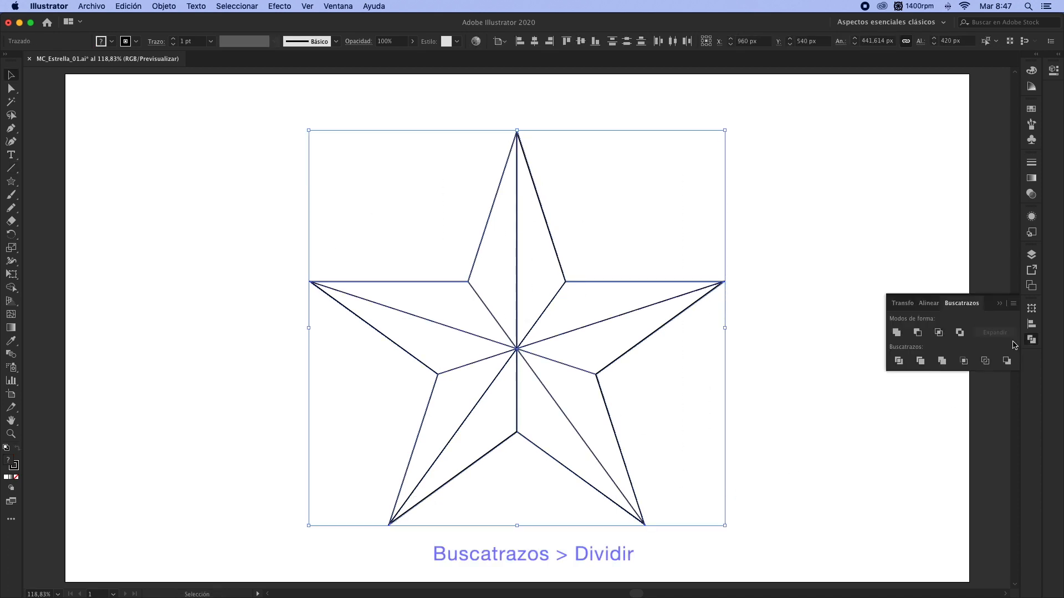
pyautogui.click(898, 361)
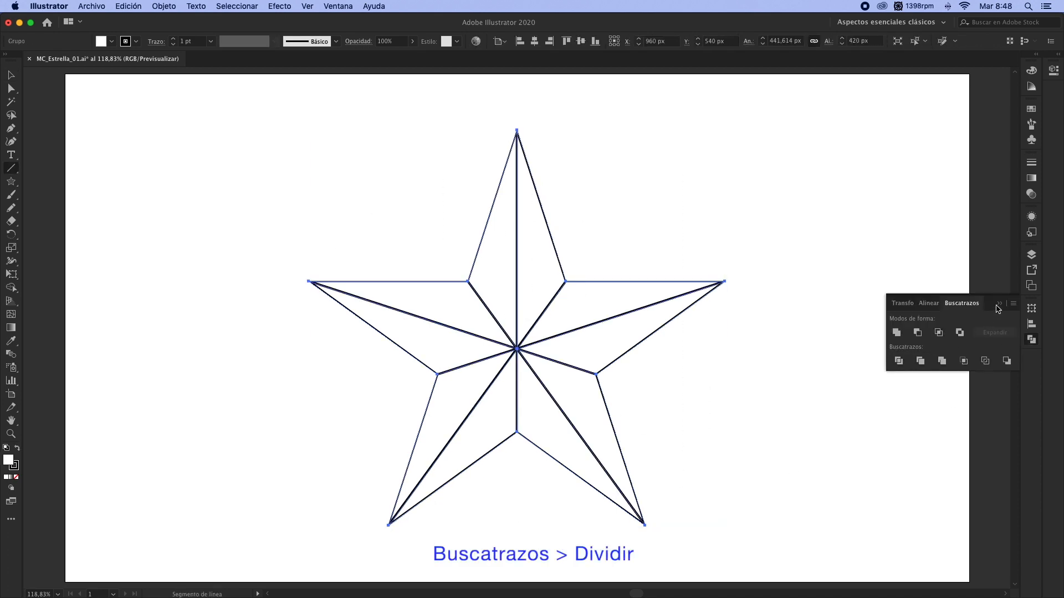
pyautogui.click(1000, 304)
pyautogui.press('shift+super+g')
# Fill the top point's halves yellow and orange, and the right point's halves orange-red and dark red
pyautogui.click(1030, 109)
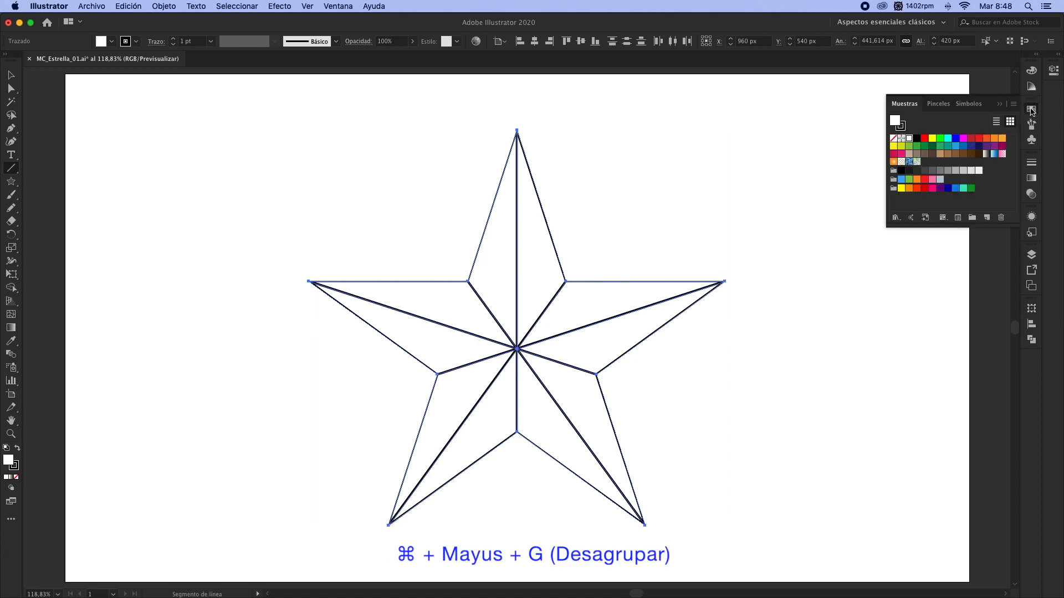
pyautogui.press('v')
pyautogui.click(515, 225)
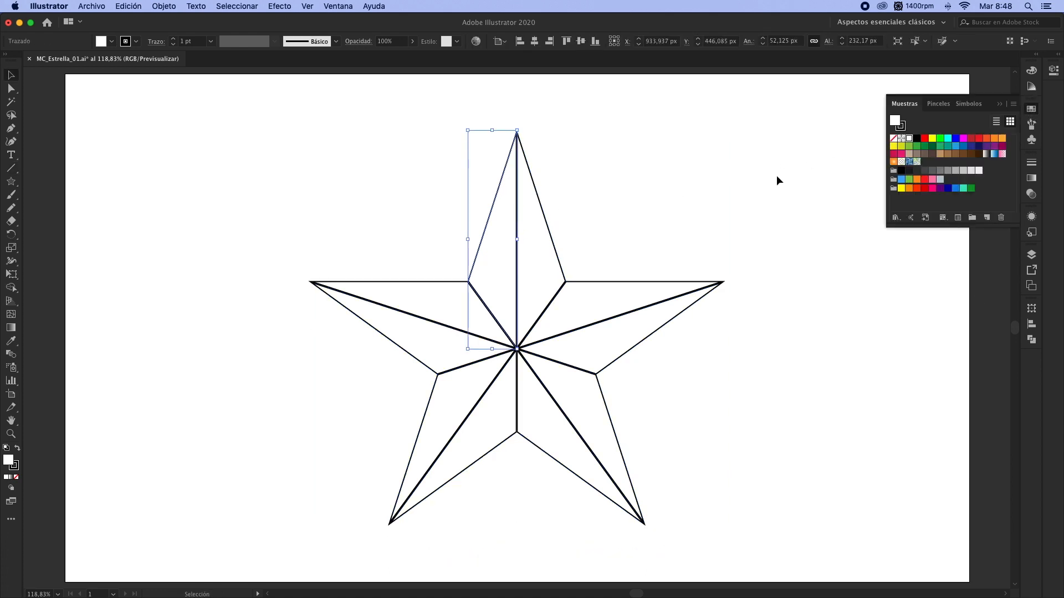
pyautogui.click(900, 189)
pyautogui.click(550, 275)
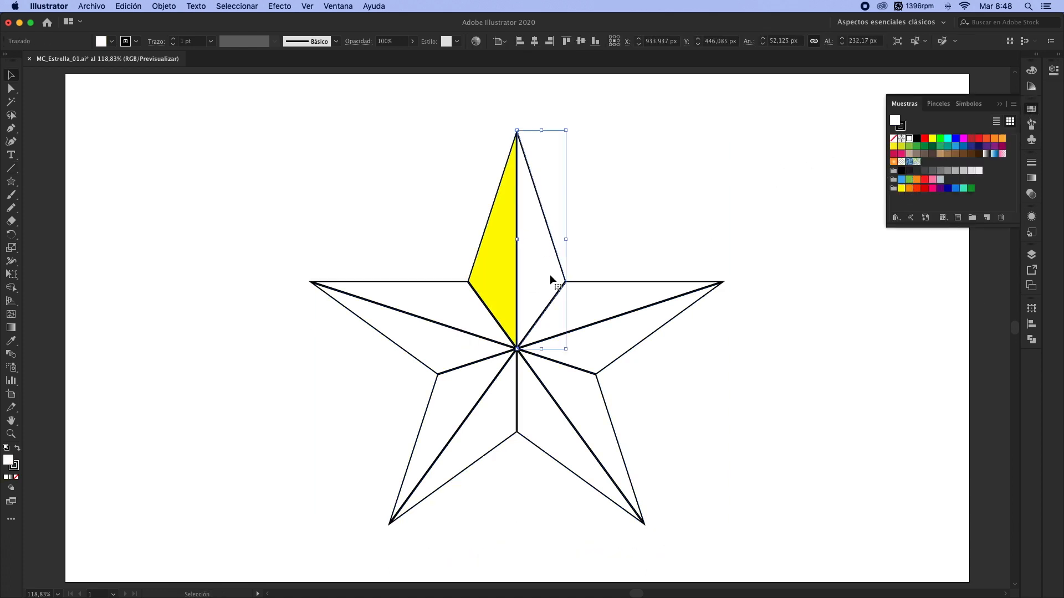
pyautogui.click(909, 190)
pyautogui.click(629, 297)
pyautogui.click(916, 189)
pyautogui.click(629, 336)
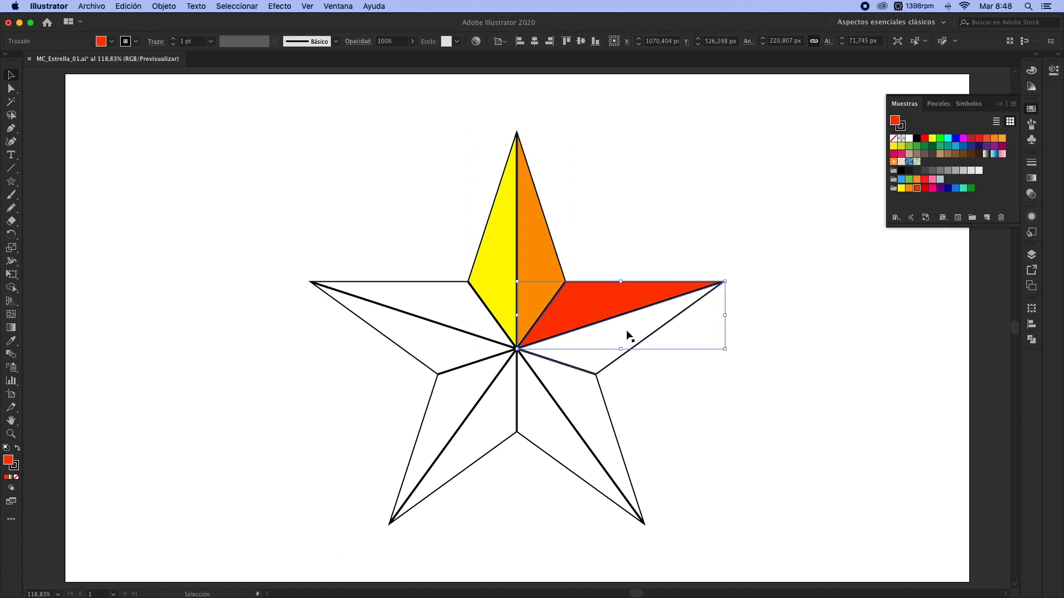
pyautogui.click(925, 189)
# Fill the lower-right point's halves pink and purple, and the inner half of the lower-left point dark blue
pyautogui.click(582, 408)
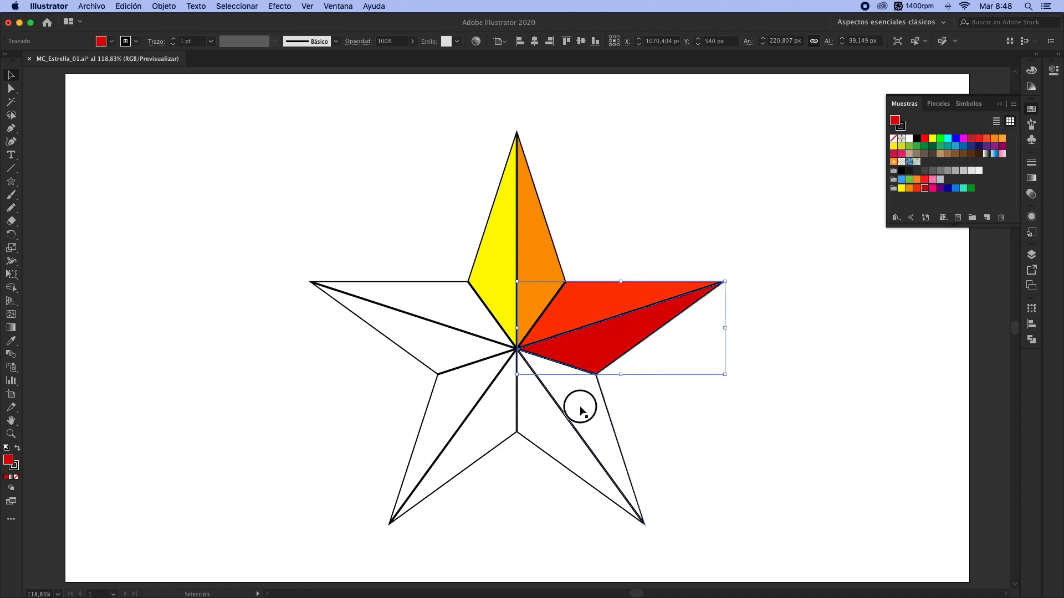
pyautogui.click(933, 189)
pyautogui.click(554, 421)
pyautogui.click(939, 190)
pyautogui.click(492, 420)
pyautogui.click(949, 190)
# Fill the lower-left point's outer half light blue, and the left point's lower and upper halves turquoise and green
pyautogui.click(500, 361)
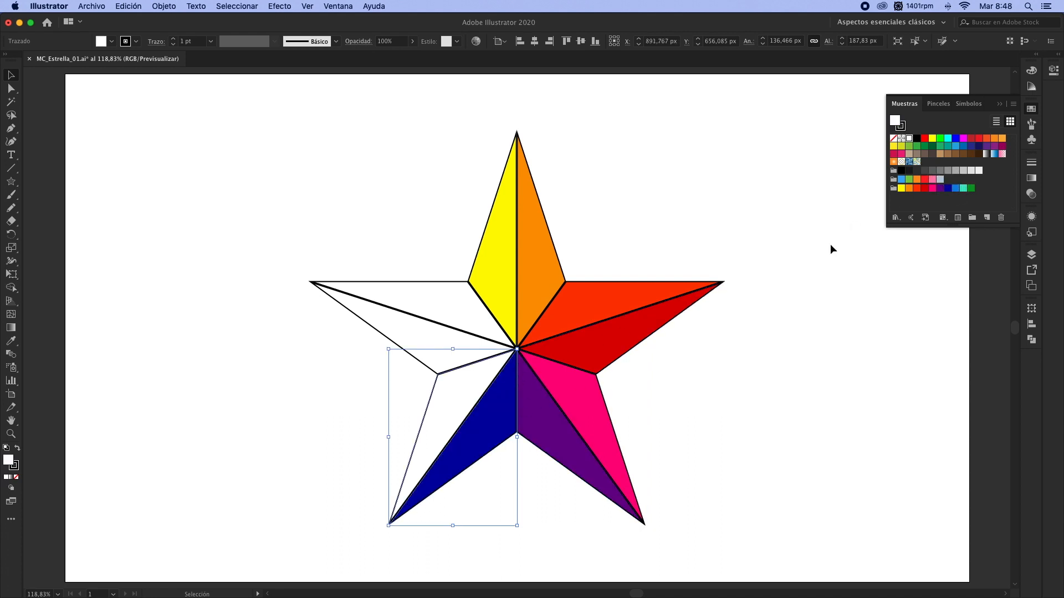
pyautogui.click(957, 191)
pyautogui.click(427, 340)
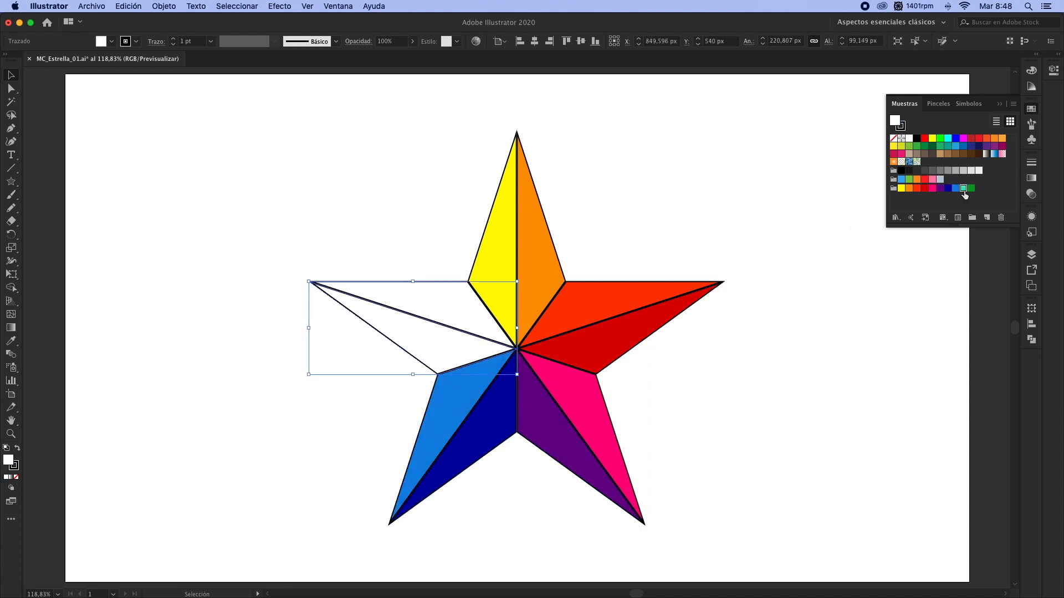
pyautogui.click(963, 189)
pyautogui.click(432, 294)
pyautogui.click(970, 188)
pyautogui.click(660, 237)
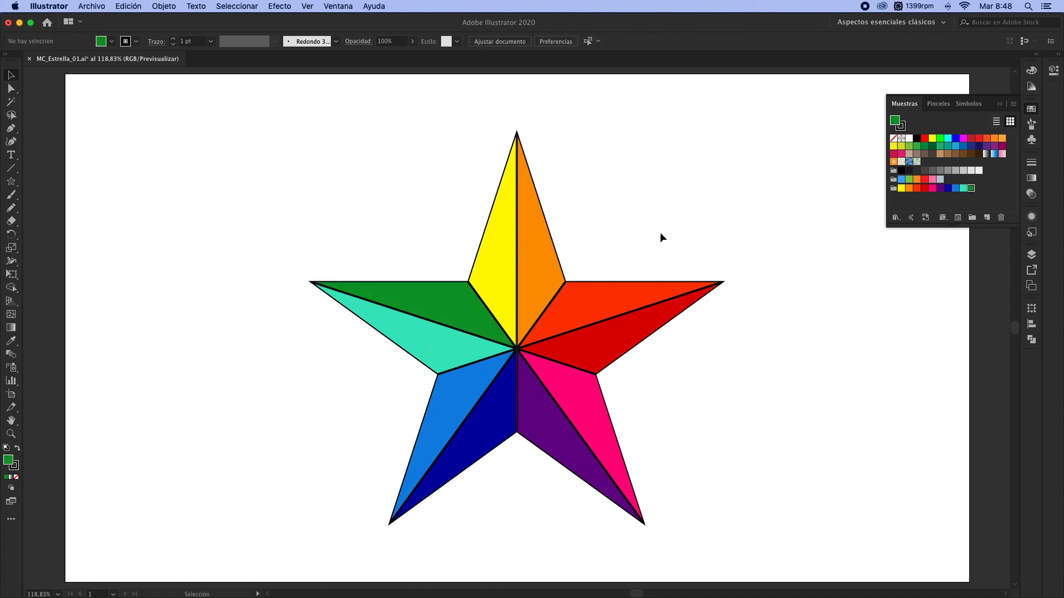
# Group all the star's colored pieces and remove their stroke
pyautogui.press('super+a')
pyautogui.press('super+g')
pyautogui.press('x')
pyautogui.click(894, 140)
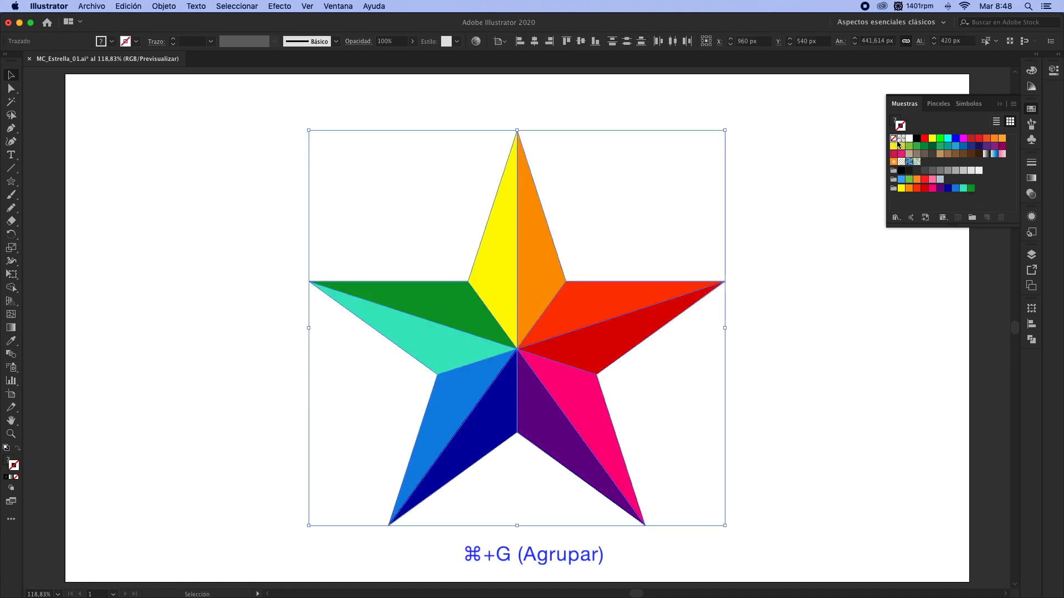
pyautogui.click(1000, 104)
# Scale the star group down to about 84 × 80 px and arrange it with copies in a row near the artboard's upper-left corner
pyautogui.moveTo(725, 130); pyautogui.dragTo(389, 430)
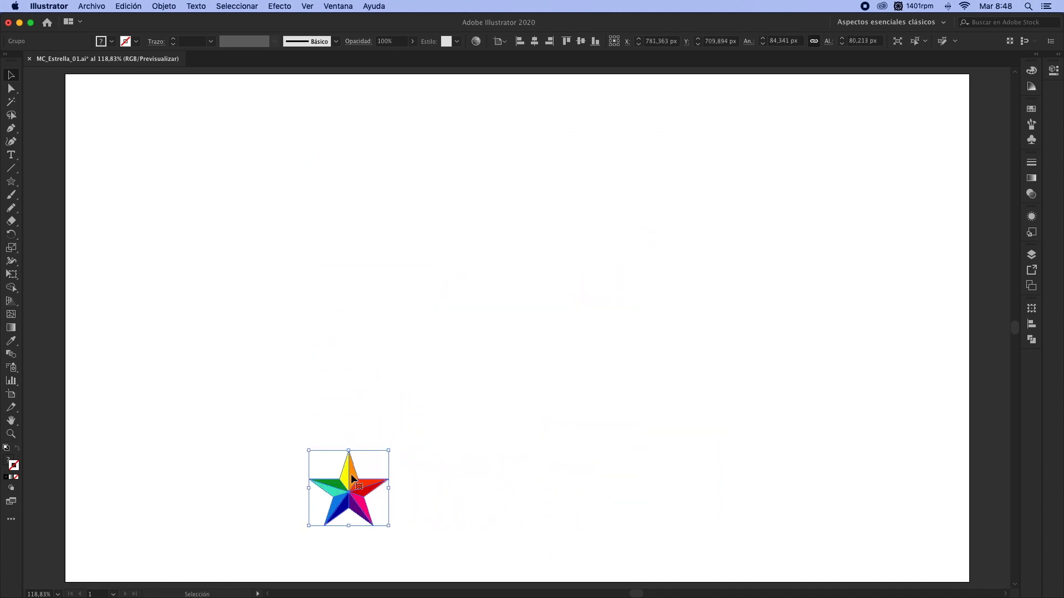
pyautogui.moveTo(350, 491); pyautogui.dragTo(311, 166)
pyautogui.click(268, 125)
# Create a blend between the two adjoining stars on the right of the row
pyautogui.moveTo(225, 115); pyautogui.dragTo(322, 177)
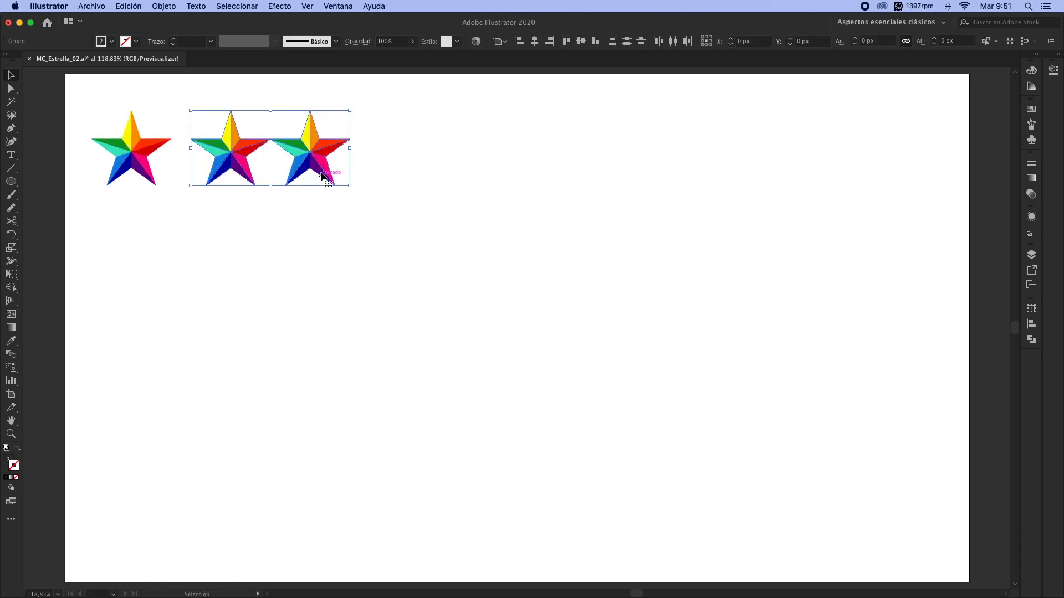
pyautogui.click(166, 6)
pyautogui.moveTo(210, 284)
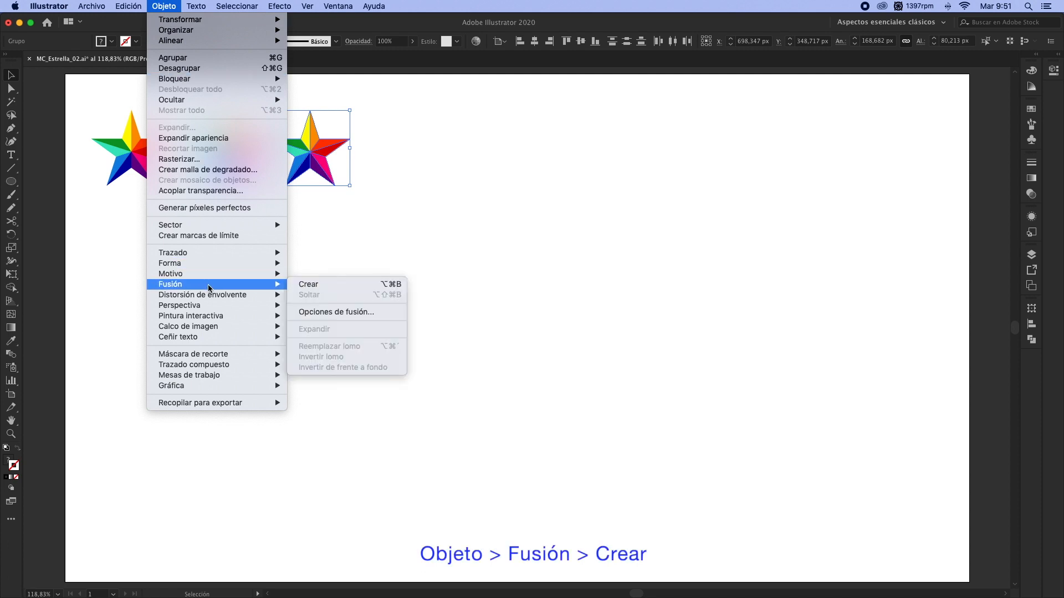
pyautogui.click(329, 283)
# Set the star blend's spacing to 50 specified steps with preview enabled
pyautogui.click(164, 6)
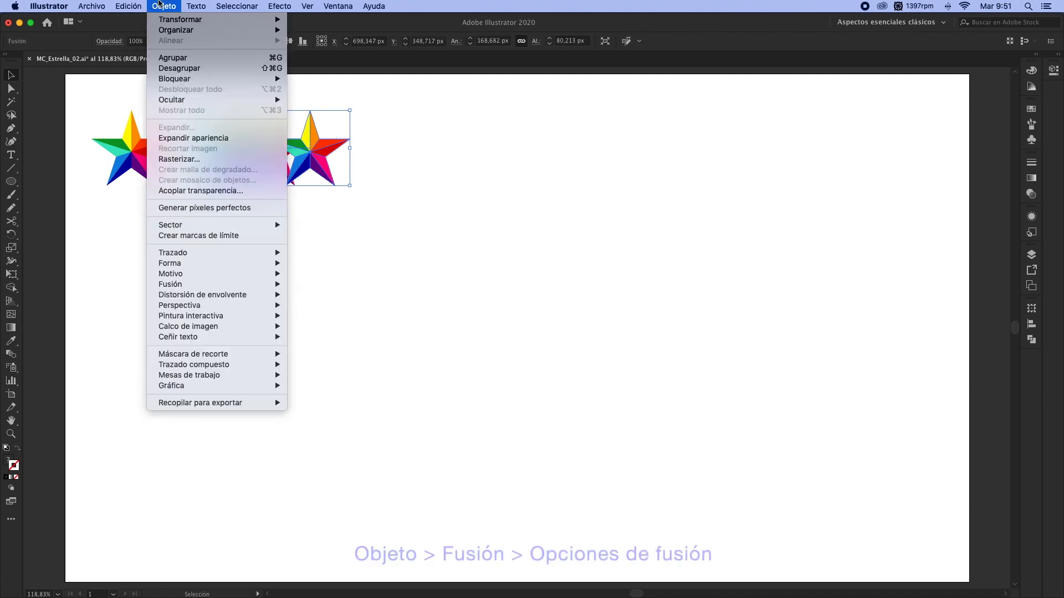
pyautogui.moveTo(266, 284)
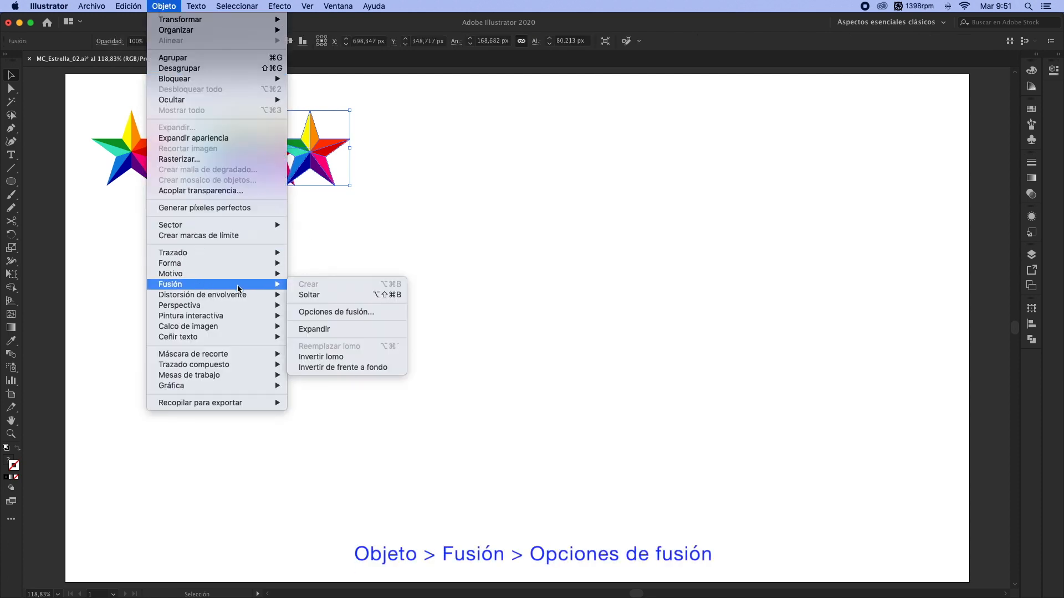
pyautogui.click(344, 312)
pyautogui.click(547, 315)
pyautogui.click(667, 264)
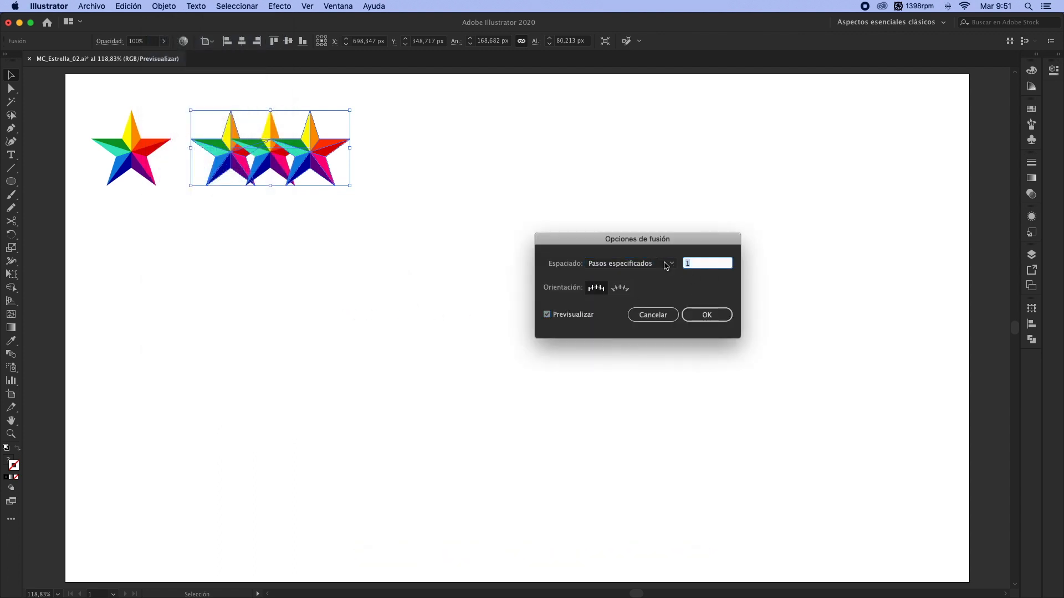
pyautogui.press('Return')
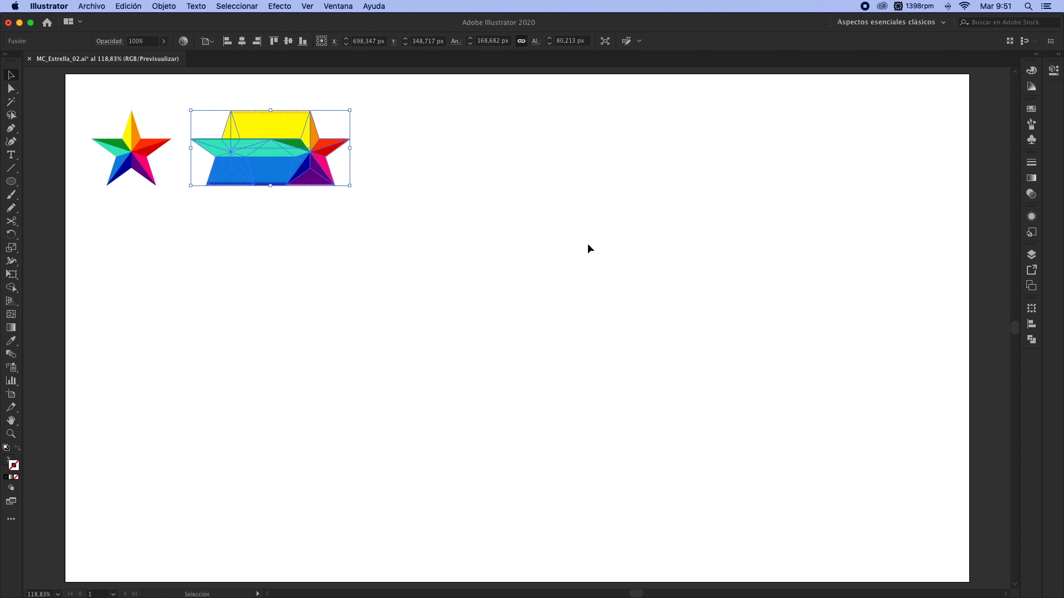
# Draw a wavy freehand Pencil curve about 366 × 80 px to the right of the blend and give it a black stroke
pyautogui.press('n')
pyautogui.moveTo(434, 193)
pyautogui.mouseDown()
pyautogui.moveTo(457, 164)
pyautogui.moveTo(524, 149)
pyautogui.moveTo(731, 193)
pyautogui.moveTo(777, 159)
pyautogui.moveTo(758, 118)
pyautogui.mouseUp()
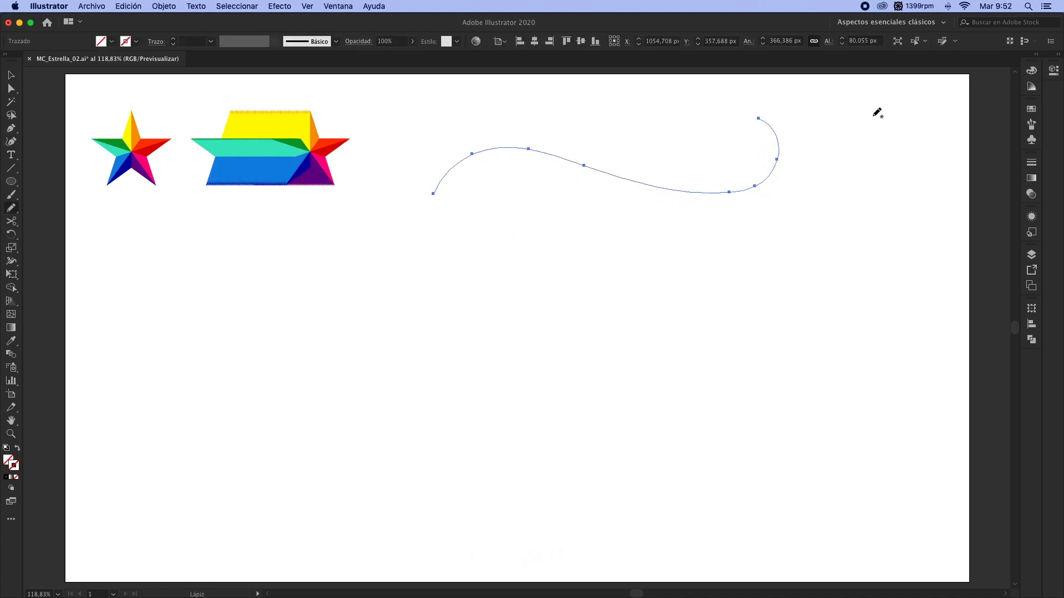
pyautogui.click(1031, 110)
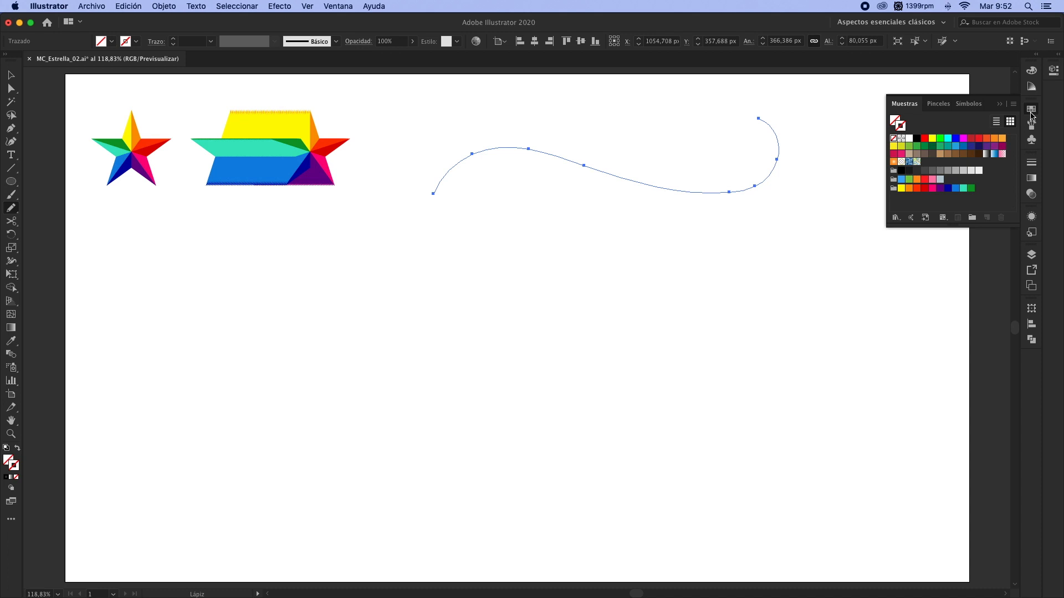
pyautogui.click(917, 139)
pyautogui.click(999, 105)
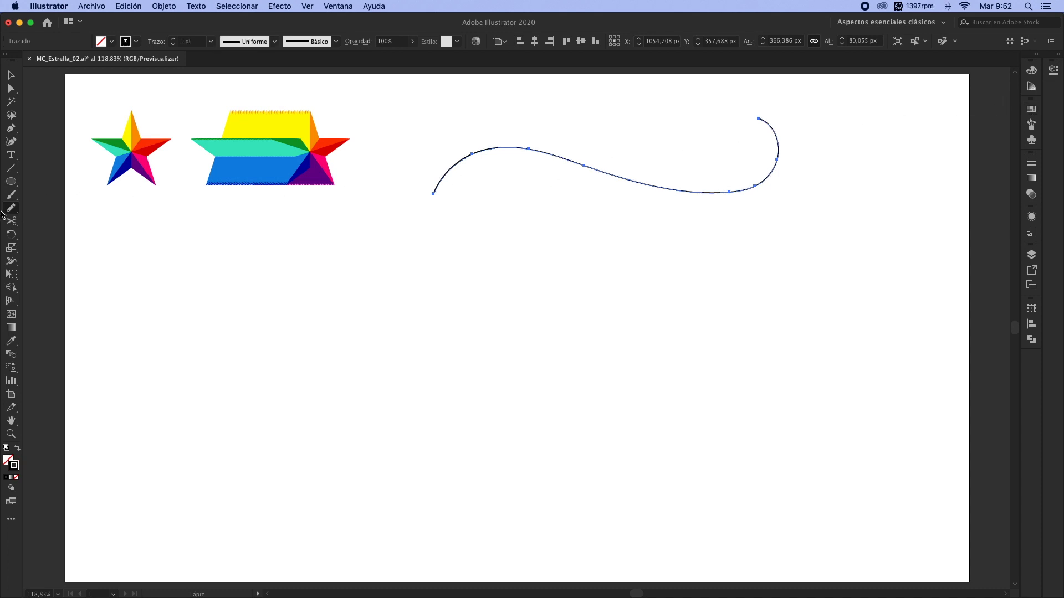
# Even out the wavy curve with the Smooth tool and deselect it
pyautogui.moveTo(8, 212); pyautogui.dragTo(56, 229)
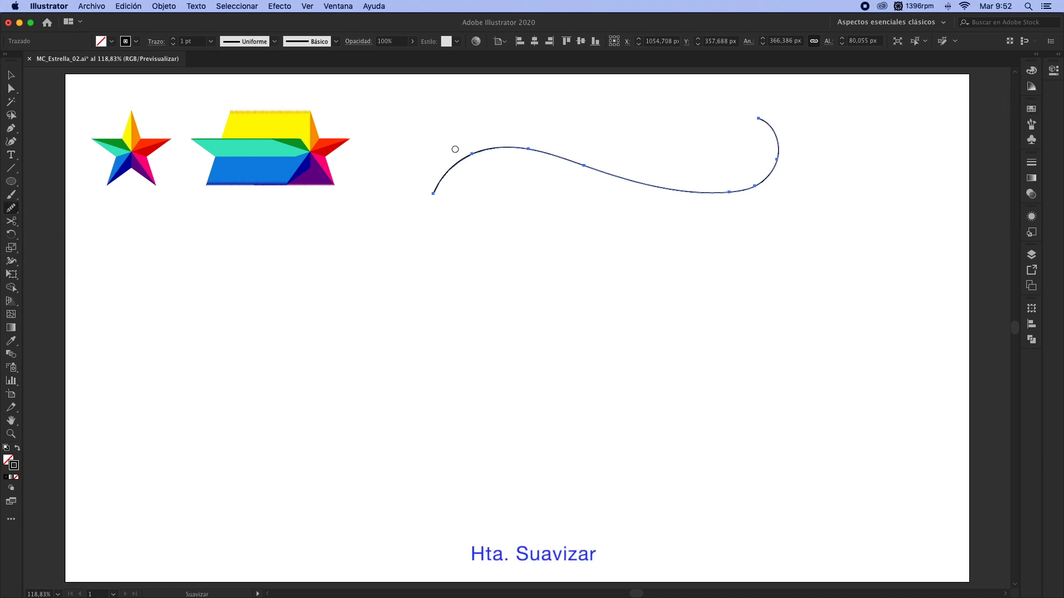
pyautogui.moveTo(464, 161)
pyautogui.mouseDown()
pyautogui.moveTo(502, 152)
pyautogui.moveTo(608, 175)
pyautogui.mouseUp()
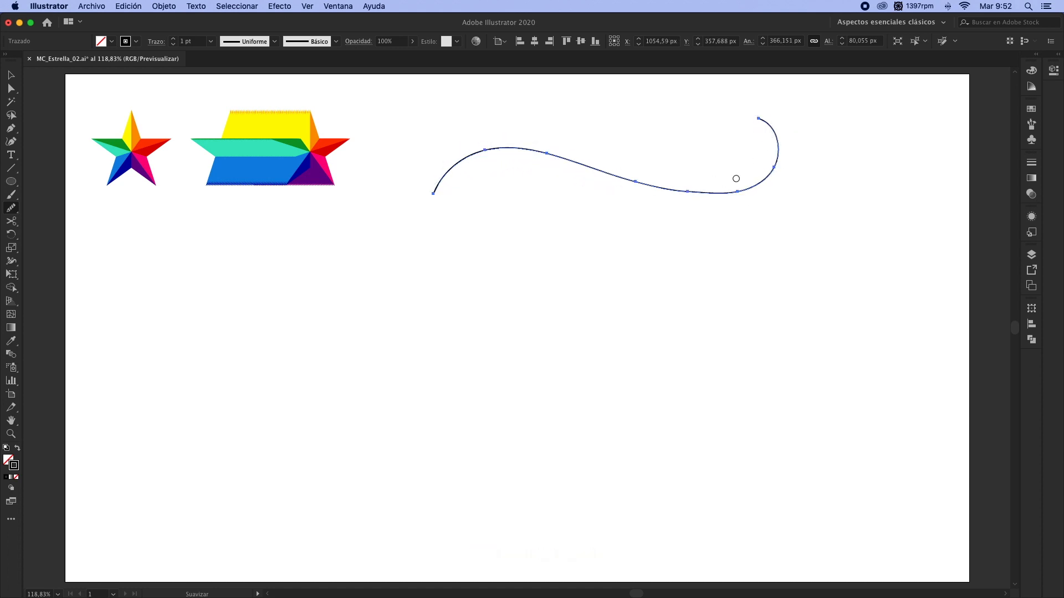
pyautogui.moveTo(780, 160); pyautogui.dragTo(774, 133)
pyautogui.press('v')
pyautogui.click(390, 142)
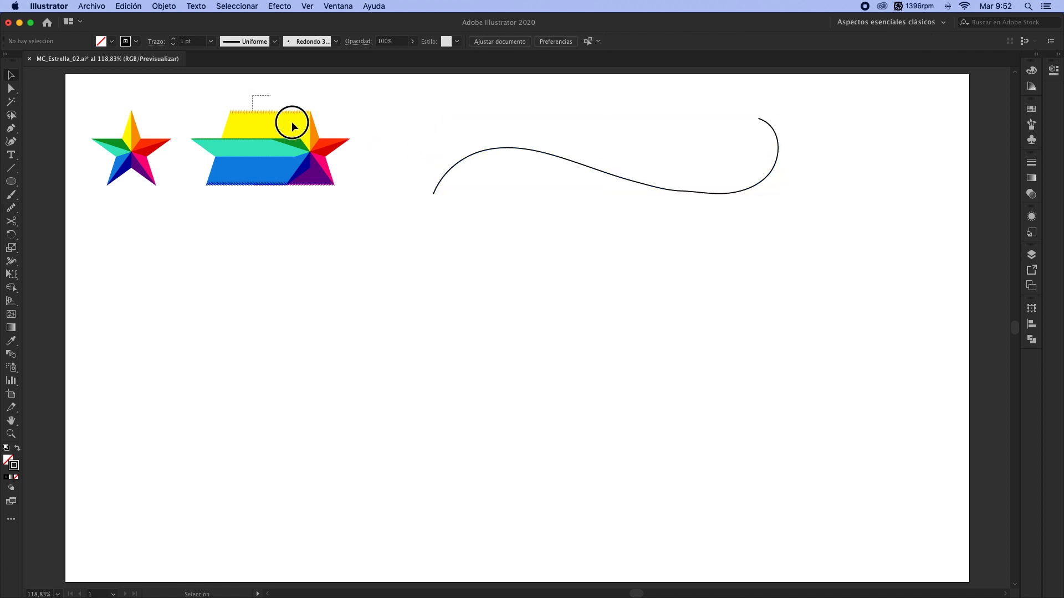
# Duplicate the star blend and the curve below the originals, and add a third copy of the curve near the artboard's lower edge
pyautogui.moveTo(292, 126); pyautogui.dragTo(510, 205)
pyautogui.moveTo(476, 154); pyautogui.dragTo(469, 440)
pyautogui.click(477, 376)
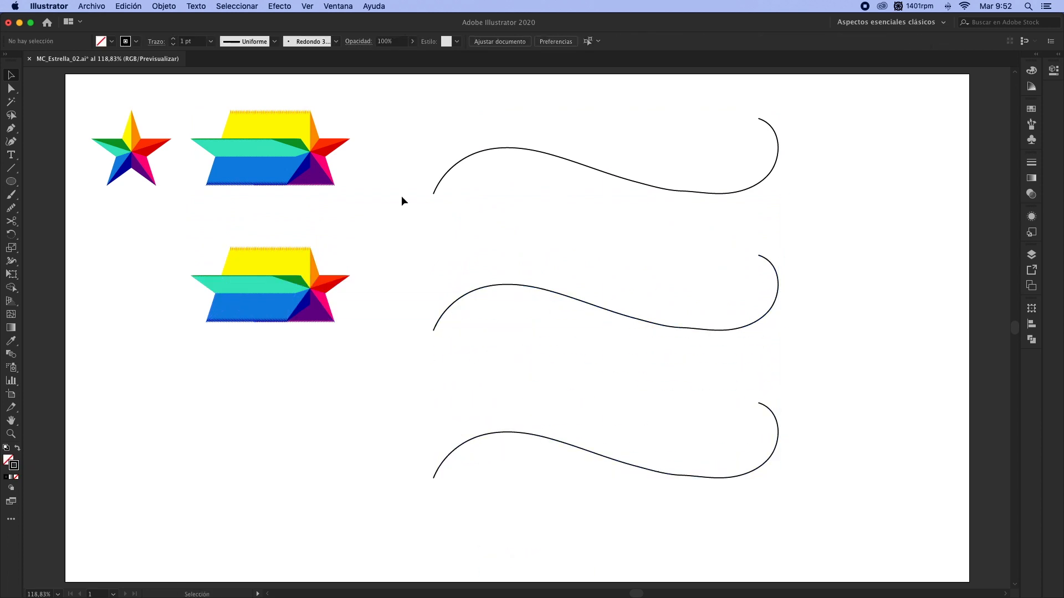
# Replace the upper star blend's spine with the upper wavy curve
pyautogui.moveTo(284, 98); pyautogui.dragTo(471, 188)
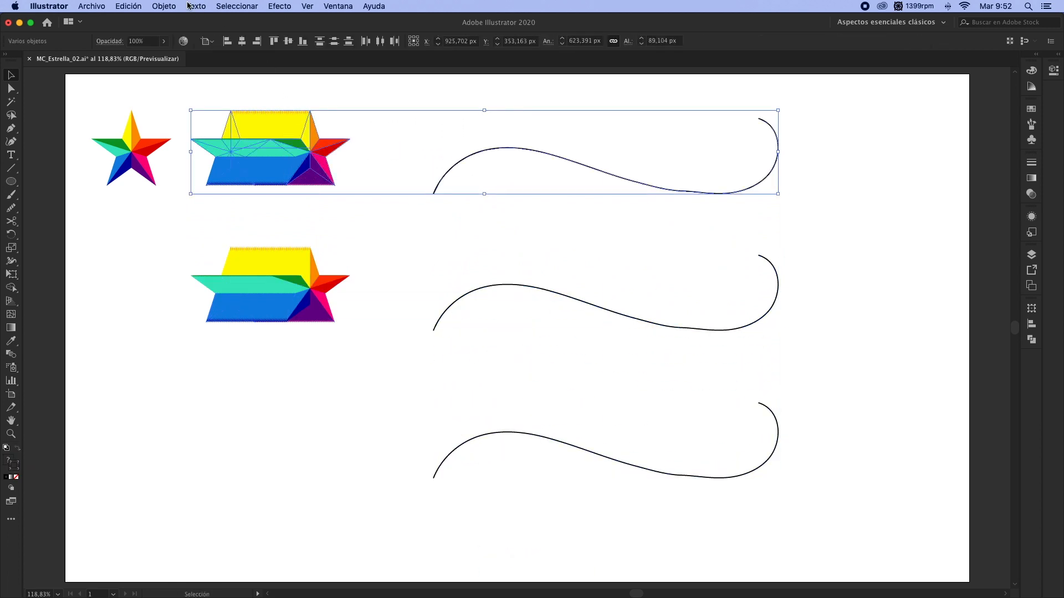
pyautogui.click(164, 6)
pyautogui.moveTo(216, 284)
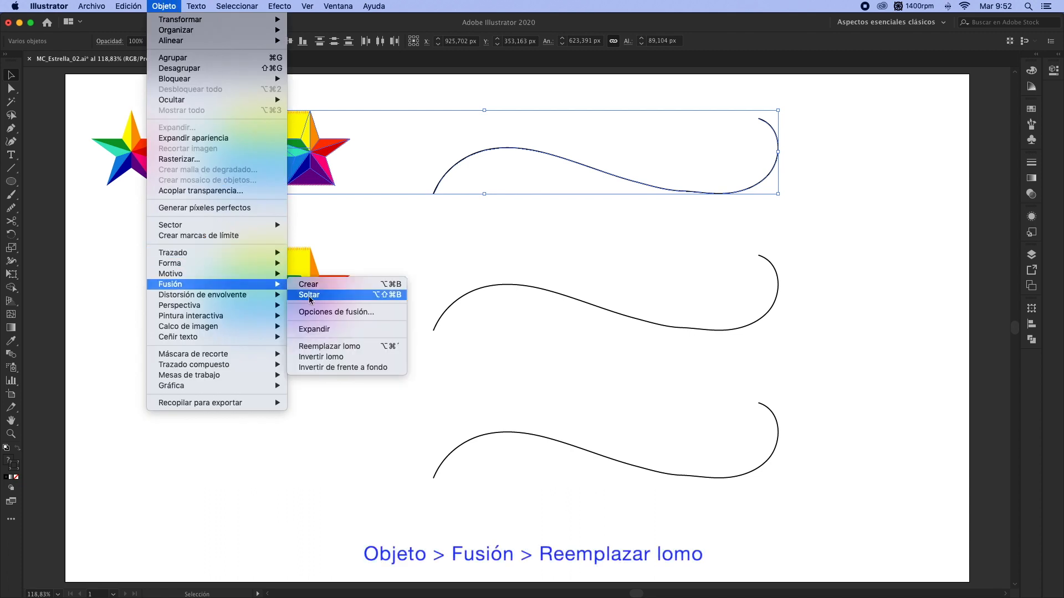
pyautogui.click(358, 346)
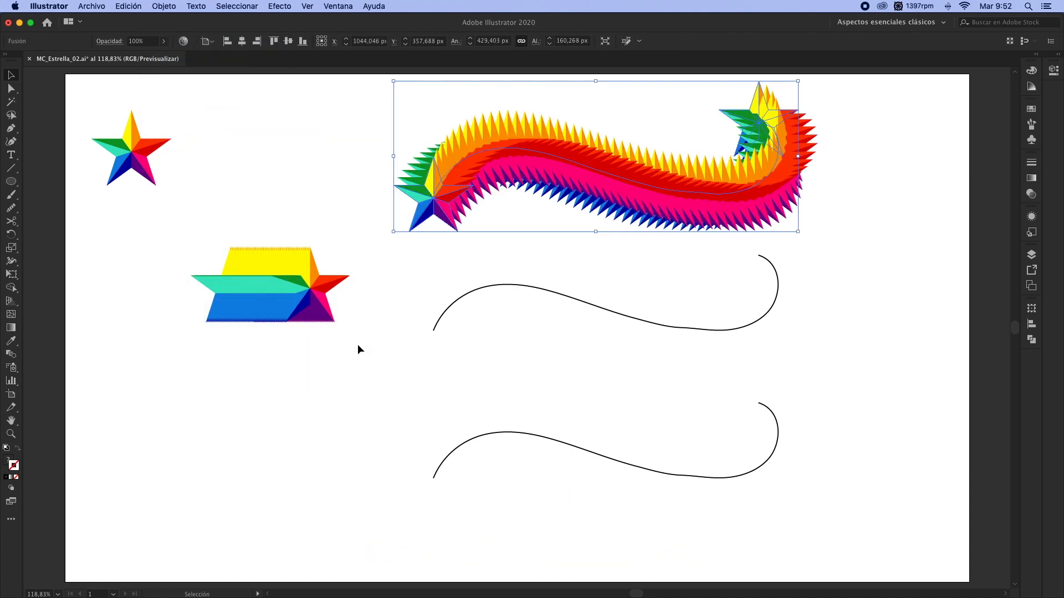
# Replace the copied star blend's spine with the middle wavy curve
pyautogui.click(314, 268)
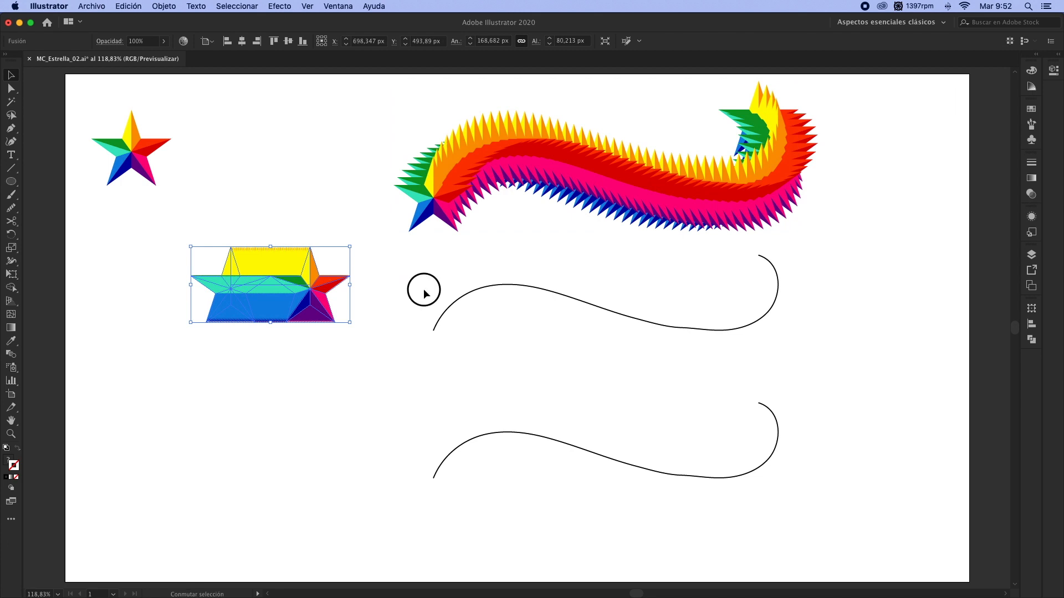
pyautogui.moveTo(461, 315); pyautogui.dragTo(461, 315)
pyautogui.press('super+alt+r')
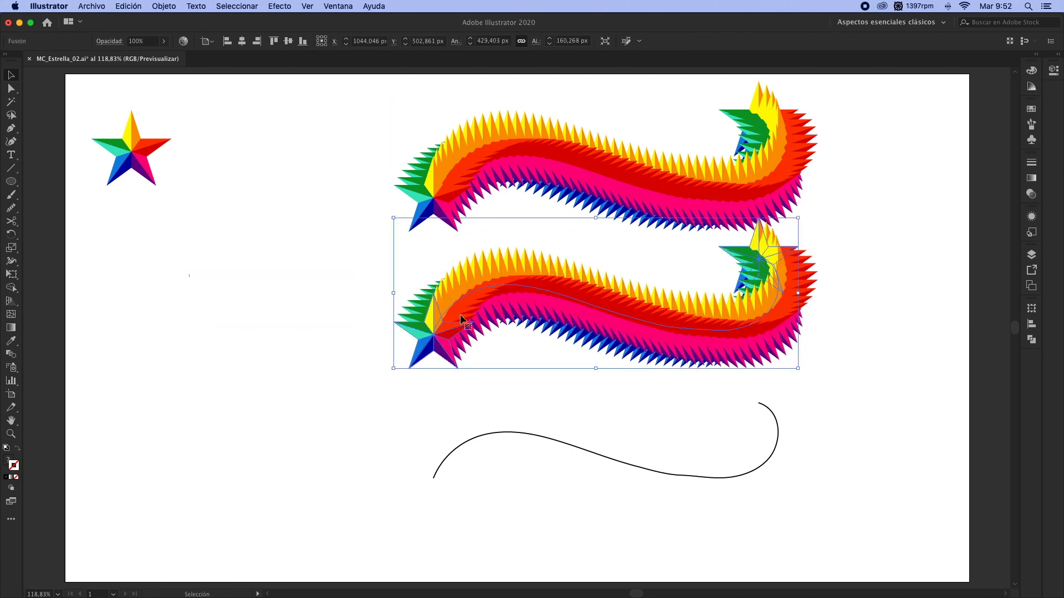
# Set the middle wavy star blend's spacing to 300 specified steps
pyautogui.click(165, 7)
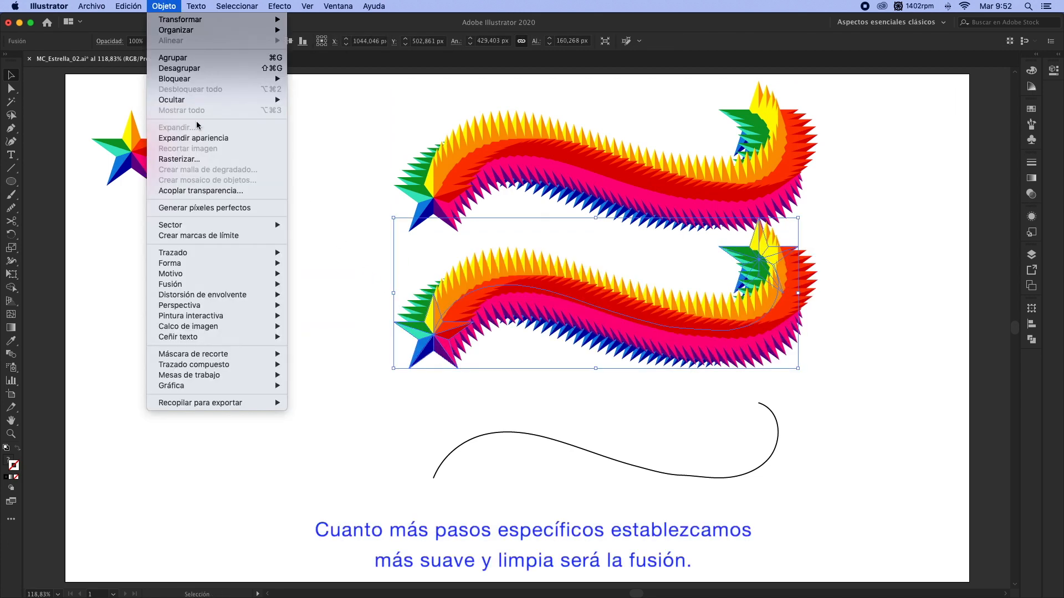
pyautogui.moveTo(249, 284)
pyautogui.click(339, 313)
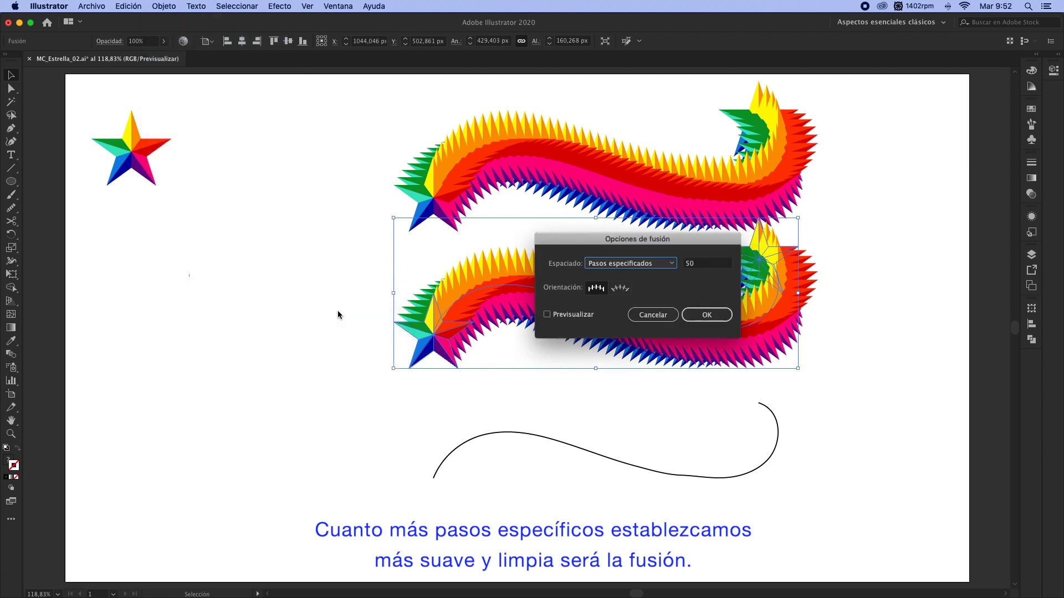
pyautogui.click(576, 318)
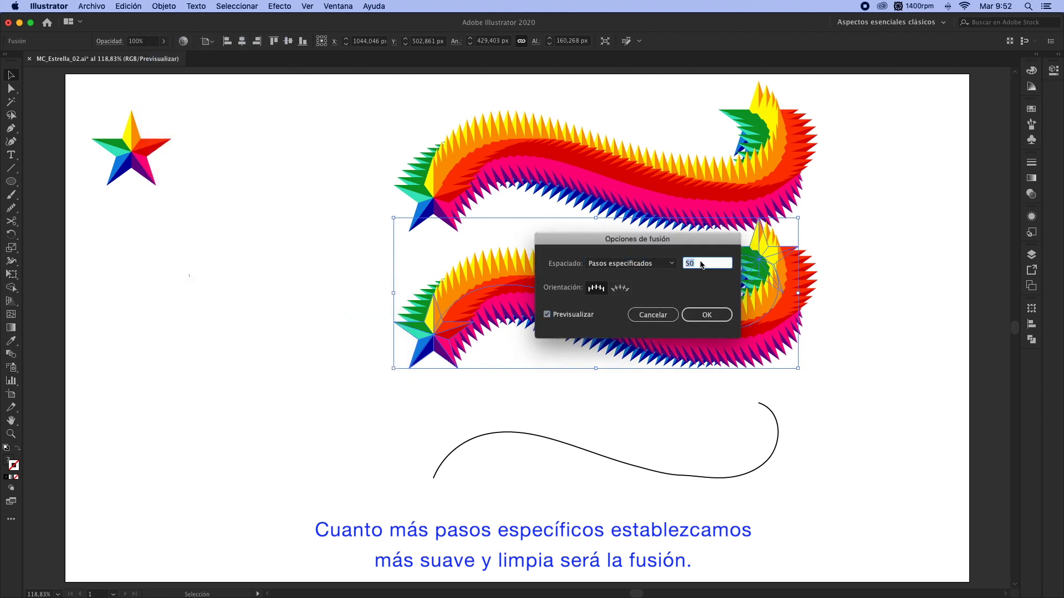
pyautogui.write('300')
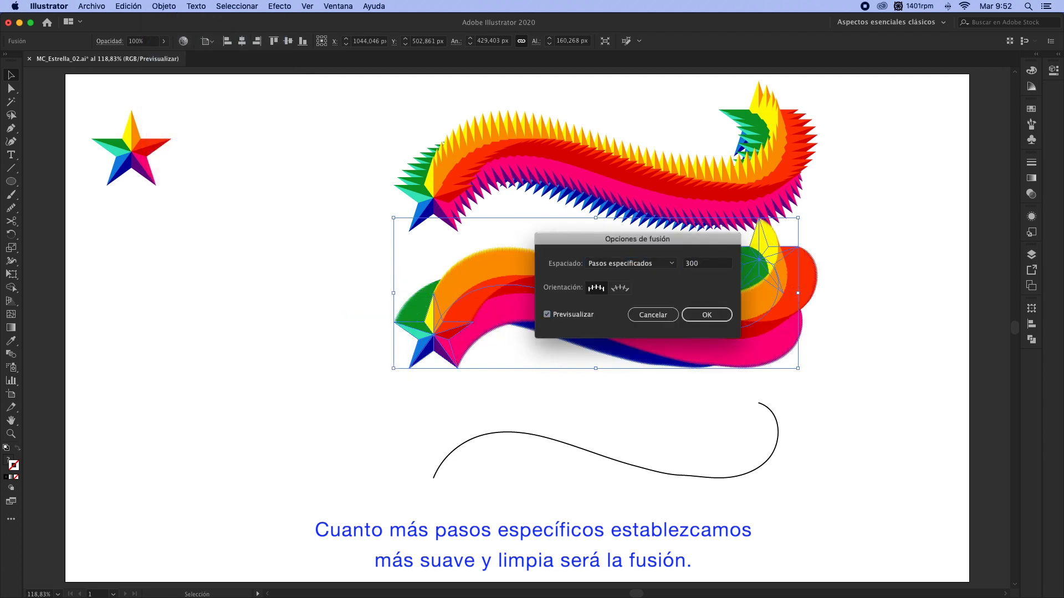
pyautogui.click(711, 317)
pyautogui.click(624, 382)
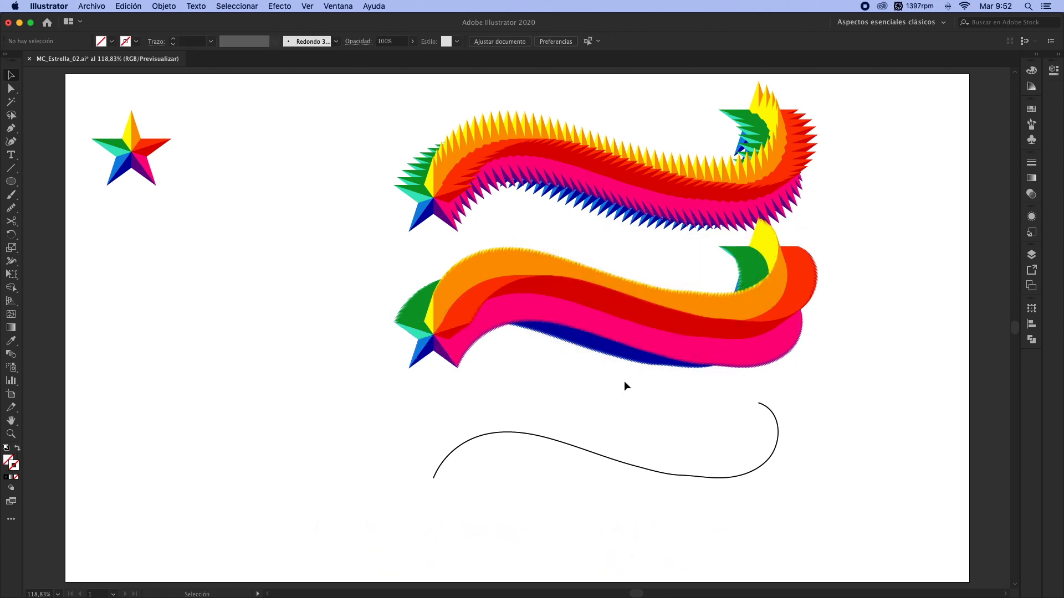
# Copy the star straight down, repeat it sideways into a row of six overlapping stars, and blend them together
pyautogui.moveTo(124, 156); pyautogui.dragTo(146, 440)
pyautogui.press('super+d')
pyautogui.press('super+d')
pyautogui.press('super+d')
pyautogui.press('super+d')
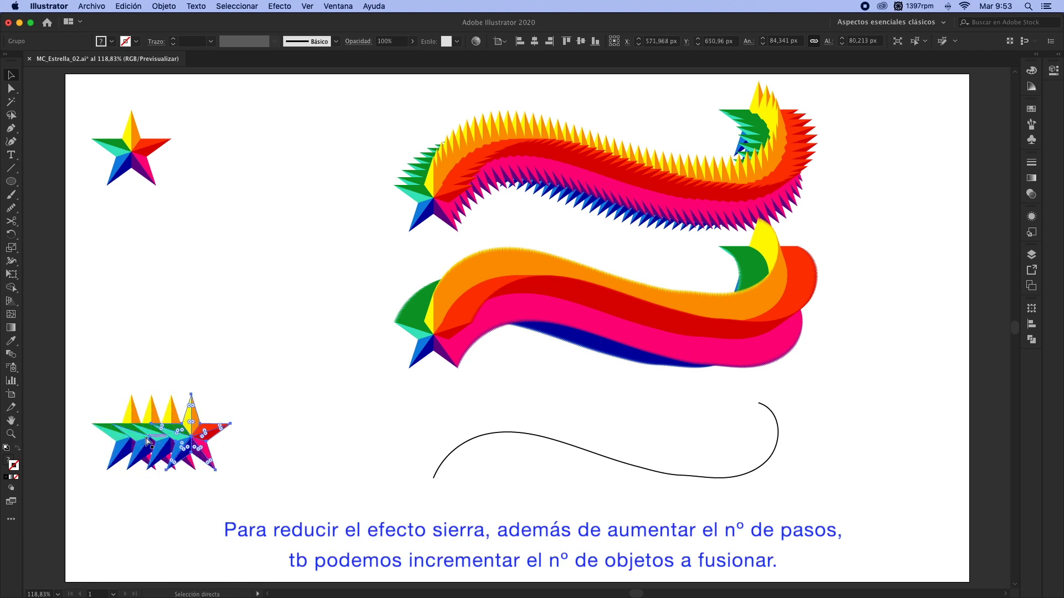
pyautogui.moveTo(118, 382); pyautogui.dragTo(260, 437)
pyautogui.press('super+alt+b')
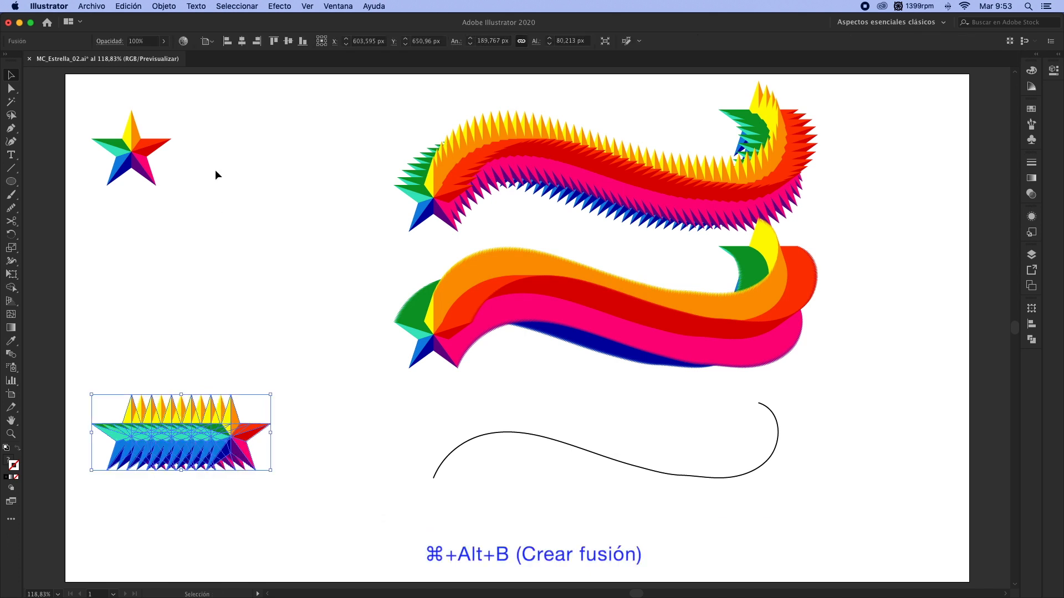
# Set the six-star blend's spacing to 300 specified steps
pyautogui.click(164, 6)
pyautogui.moveTo(260, 286)
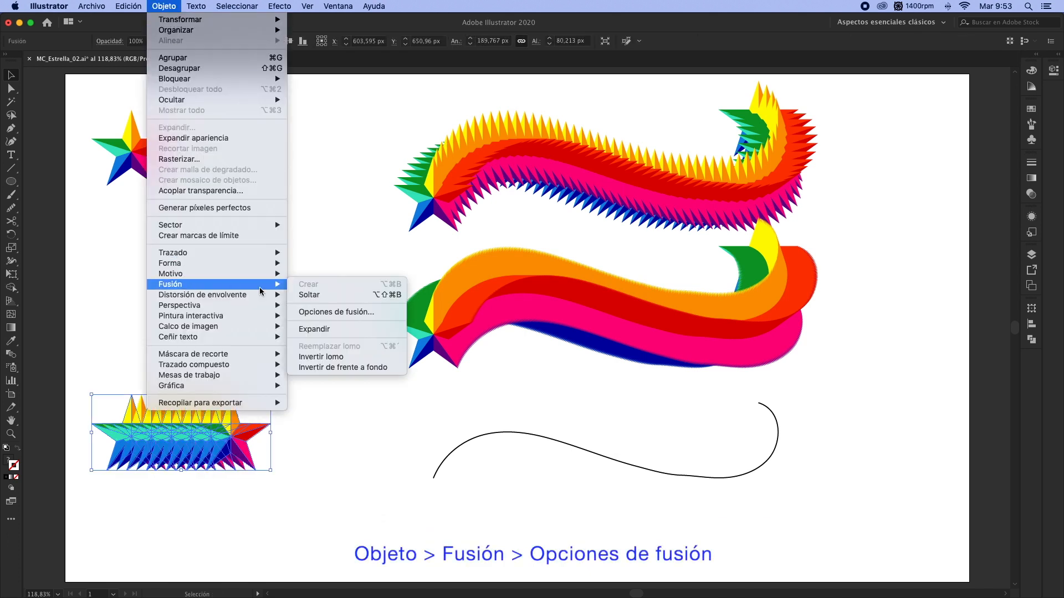
pyautogui.click(324, 311)
pyautogui.click(558, 315)
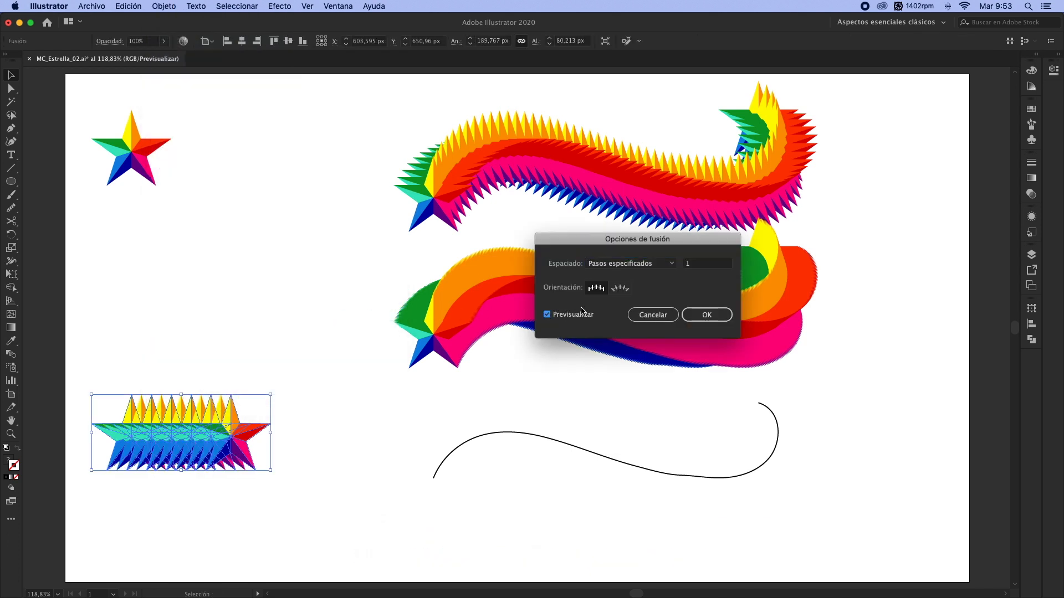
pyautogui.click(624, 265)
pyautogui.click(625, 265)
pyautogui.doubleClick(689, 263)
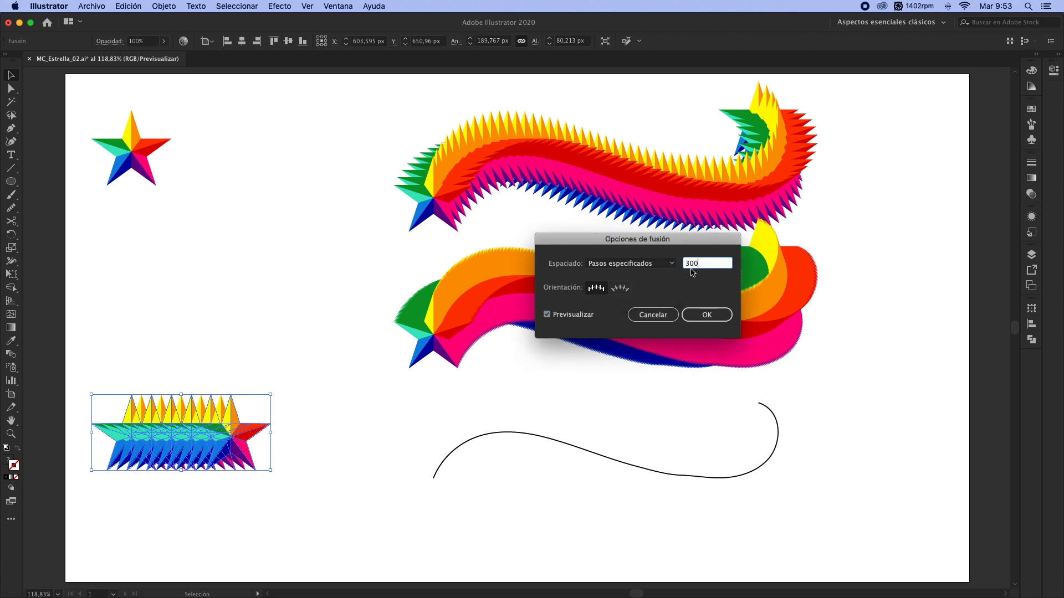
pyautogui.write('300')
pyautogui.press('Tab')
pyautogui.click(703, 316)
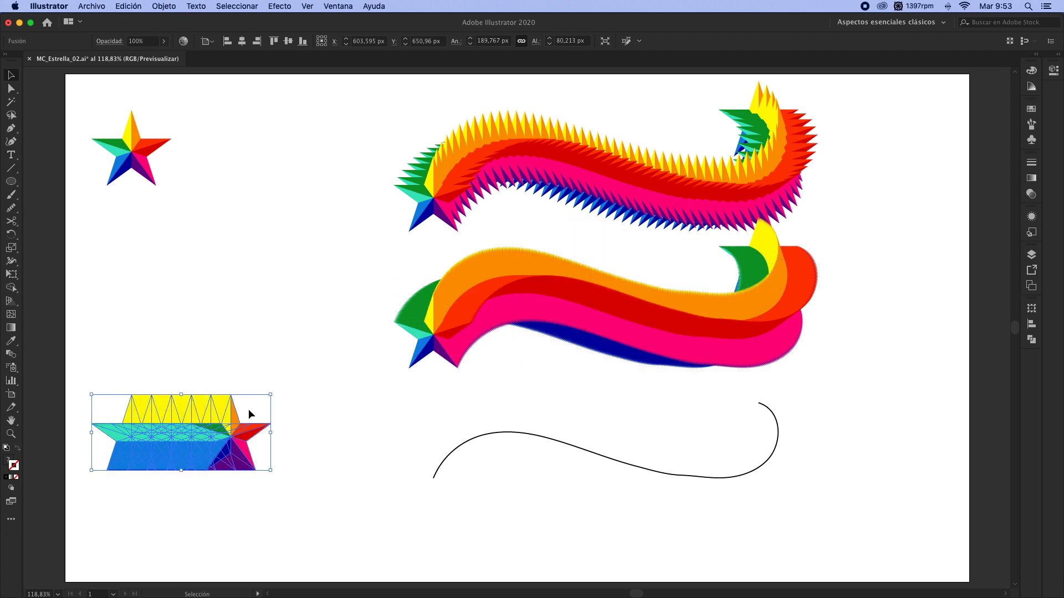
# Duplicate the six-star blend about 99 px below itself, and replace the original's spine with the remaining wavy curve
pyautogui.moveTo(189, 428); pyautogui.dragTo(186, 521)
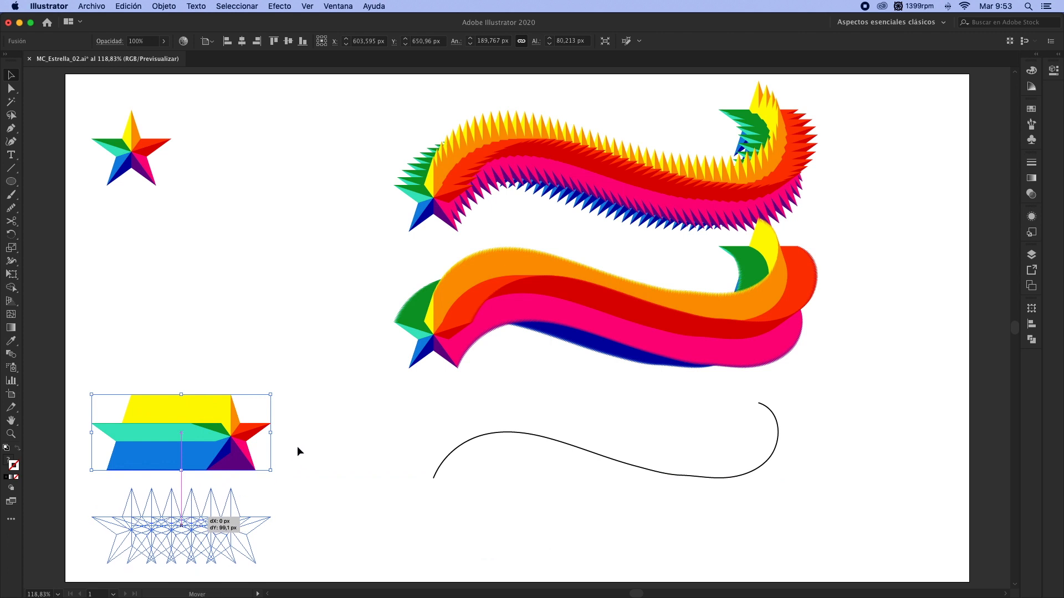
pyautogui.moveTo(302, 424); pyautogui.dragTo(242, 439)
pyautogui.moveTo(462, 457); pyautogui.dragTo(468, 460)
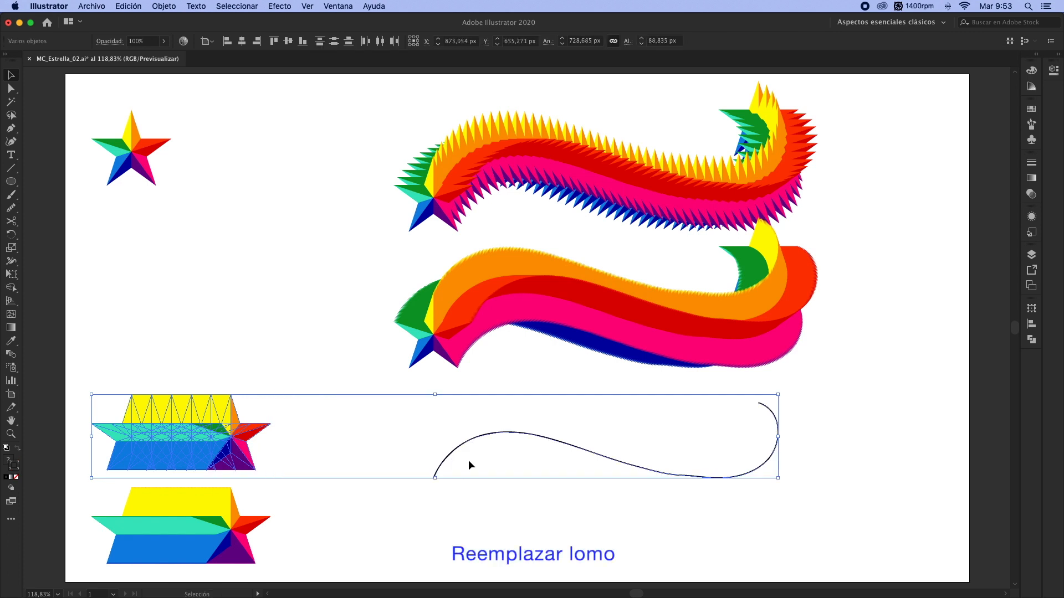
pyautogui.press('alt+shift+super+b')
pyautogui.click(358, 444)
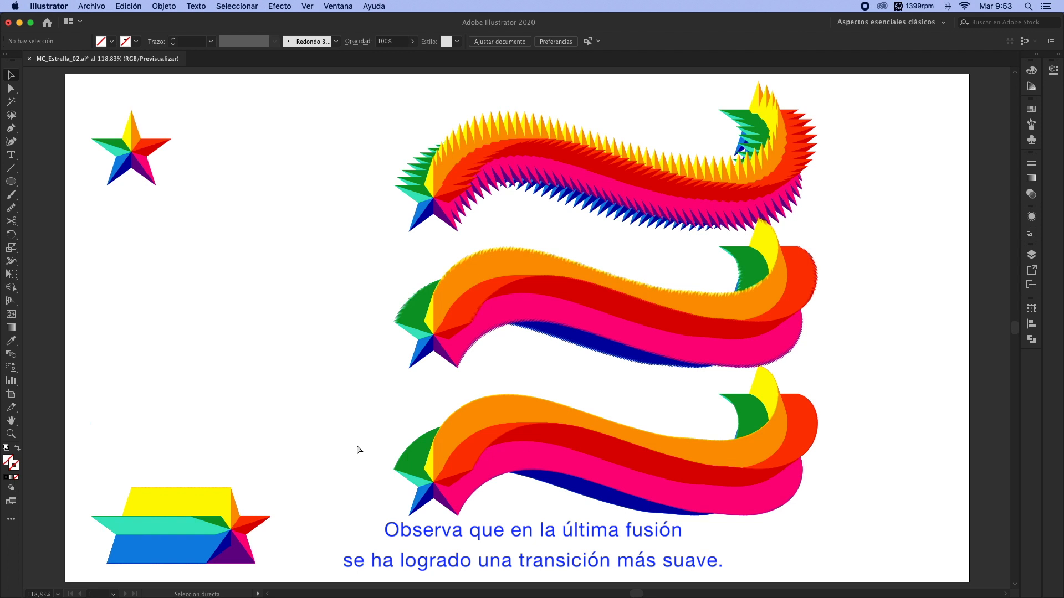
# Inspect the blends in outline view, return to preview, and delete the three wavy ribbons
pyautogui.press('super+y')
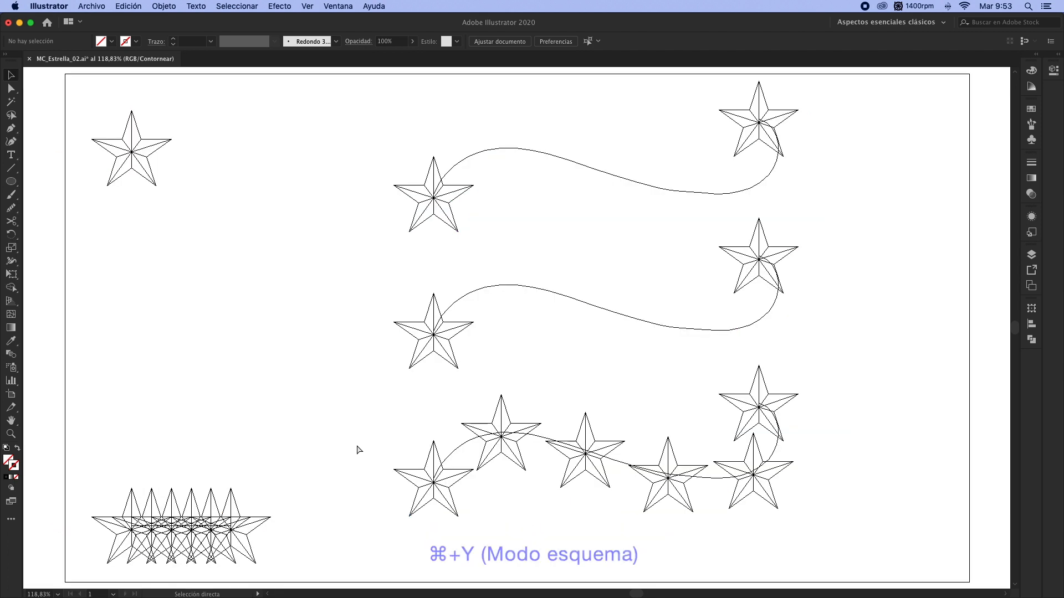
pyautogui.press('super+y')
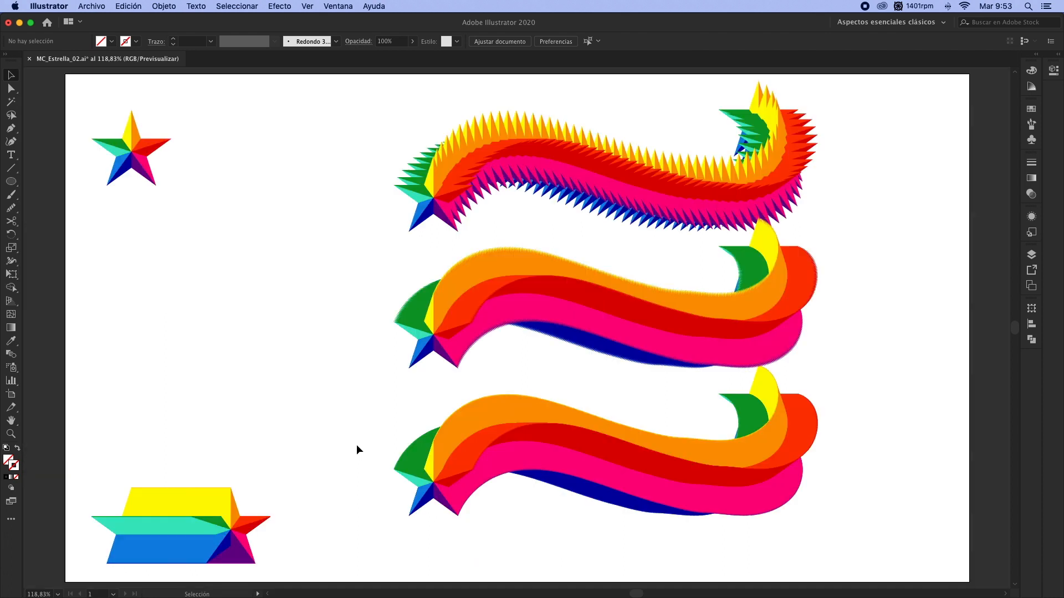
pyautogui.moveTo(407, 200); pyautogui.dragTo(560, 477)
pyautogui.press('Delete')
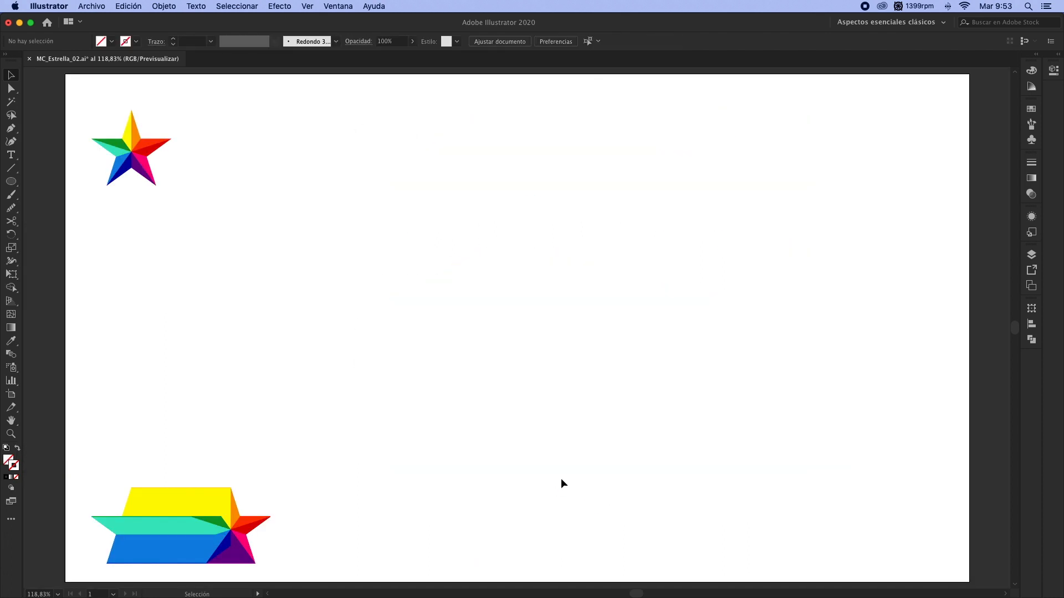
# Draw a circle about 190 px in diameter beside the star and add two evenly spaced copies in a row
pyautogui.press('l')
pyautogui.press('d')
pyautogui.moveTo(207, 113); pyautogui.dragTo(312, 291)
pyautogui.press('v')
pyautogui.moveTo(351, 271)
pyautogui.mouseDown()
pyautogui.moveTo(438, 291)
pyautogui.moveTo(785, 288)
pyautogui.mouseUp()
pyautogui.click(369, 421)
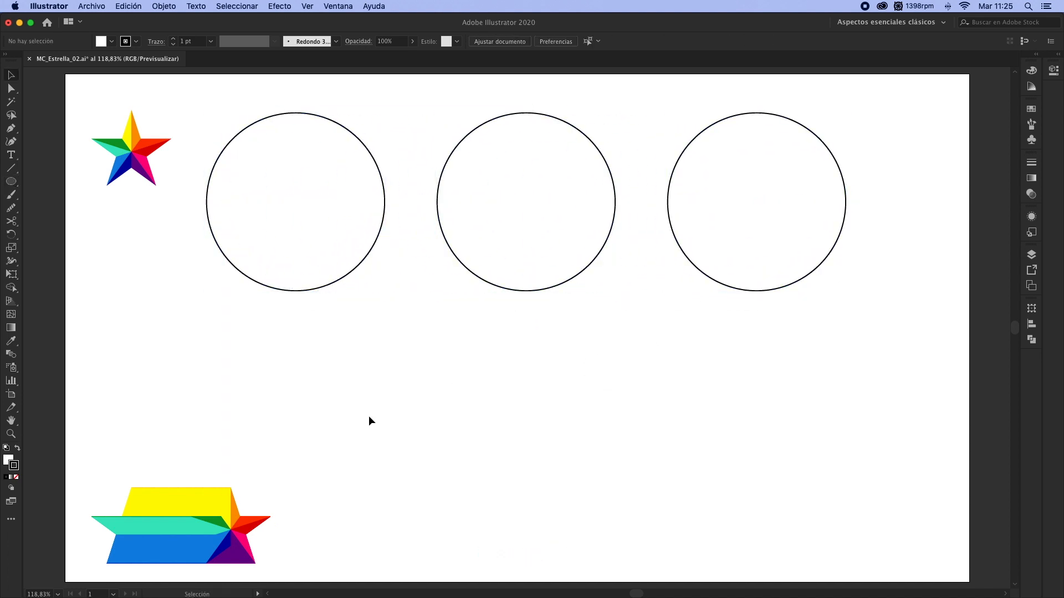
# Place a copy of the six-star blend under each circle, and replace the first copy's spine with the first circle
pyautogui.moveTo(173, 542); pyautogui.dragTo(186, 367)
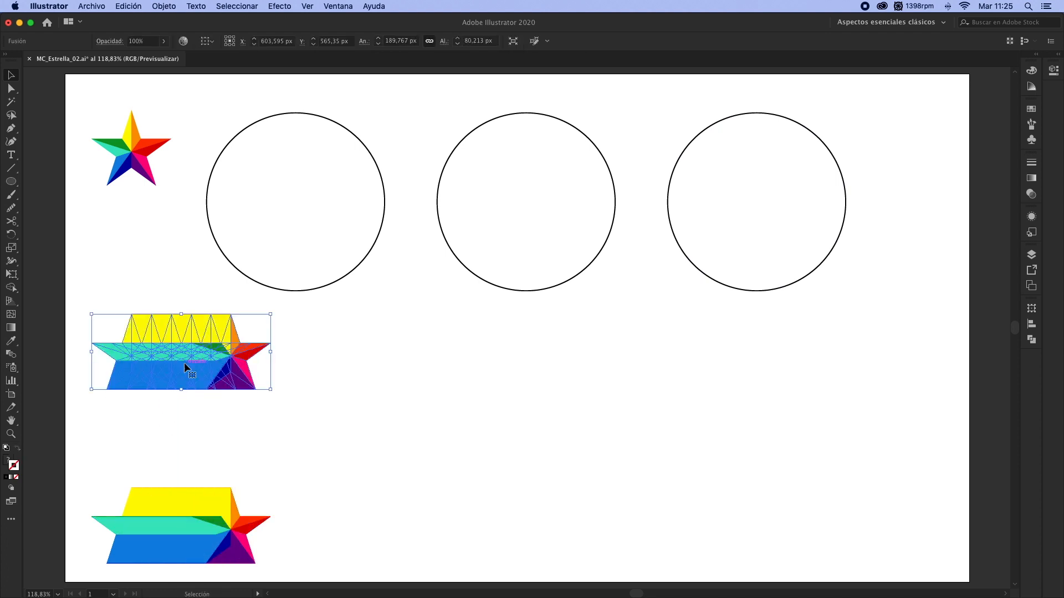
pyautogui.moveTo(283, 351); pyautogui.dragTo(522, 358)
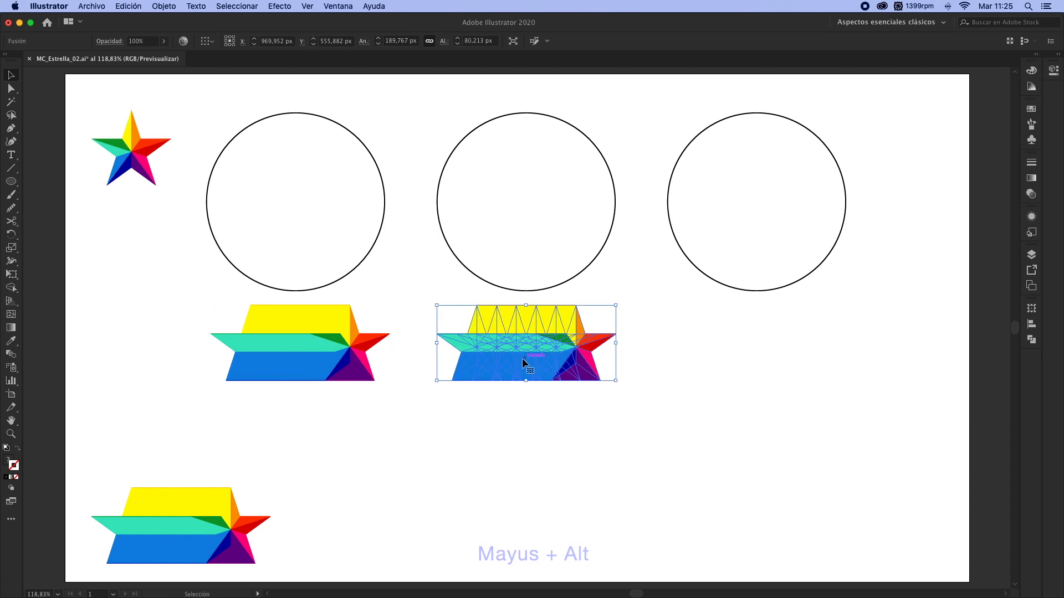
pyautogui.press('super+d')
pyautogui.click(490, 429)
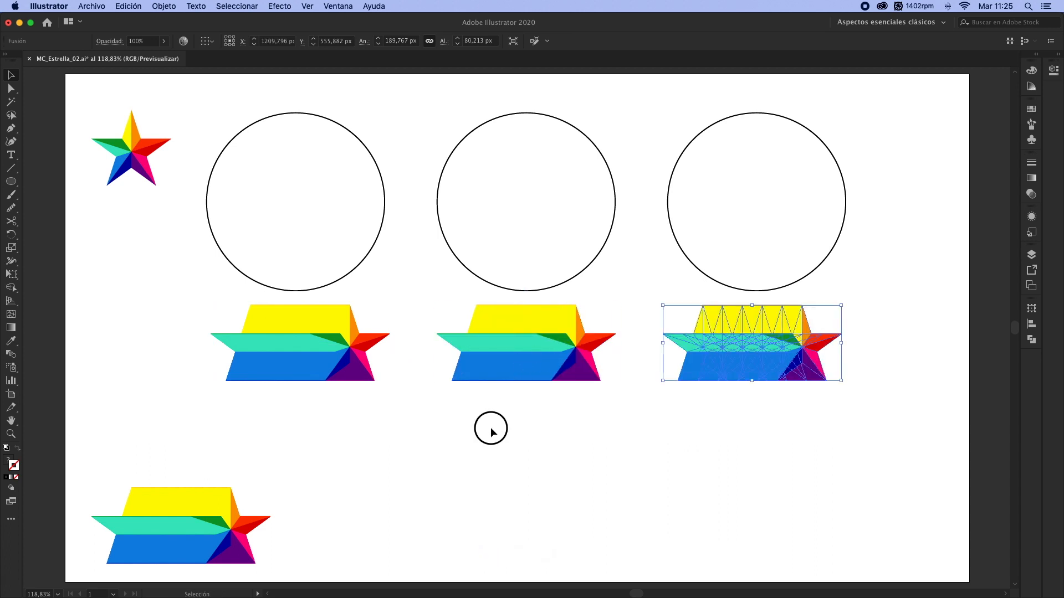
pyautogui.moveTo(285, 281); pyautogui.dragTo(324, 344)
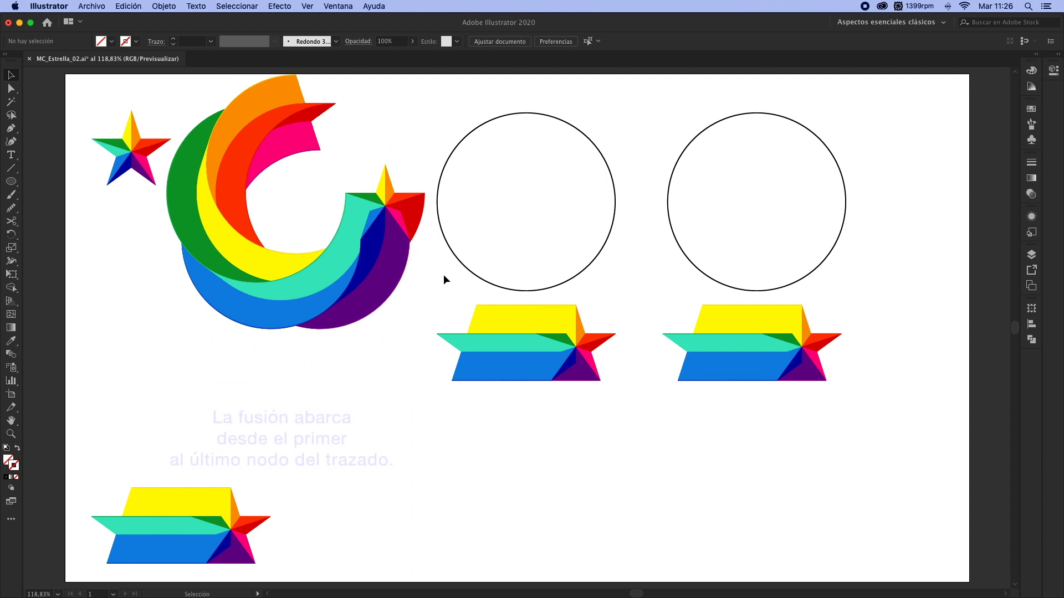
# Cut the middle circle open at its uppermost anchor point with the Scissors tool
pyautogui.click(470, 277)
pyautogui.press('c')
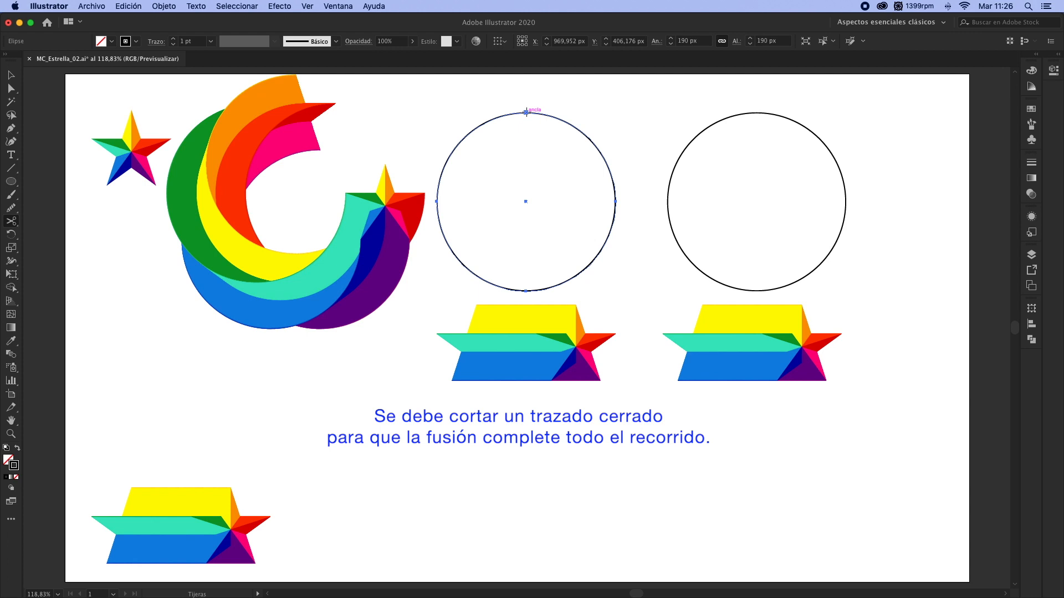
pyautogui.click(526, 113)
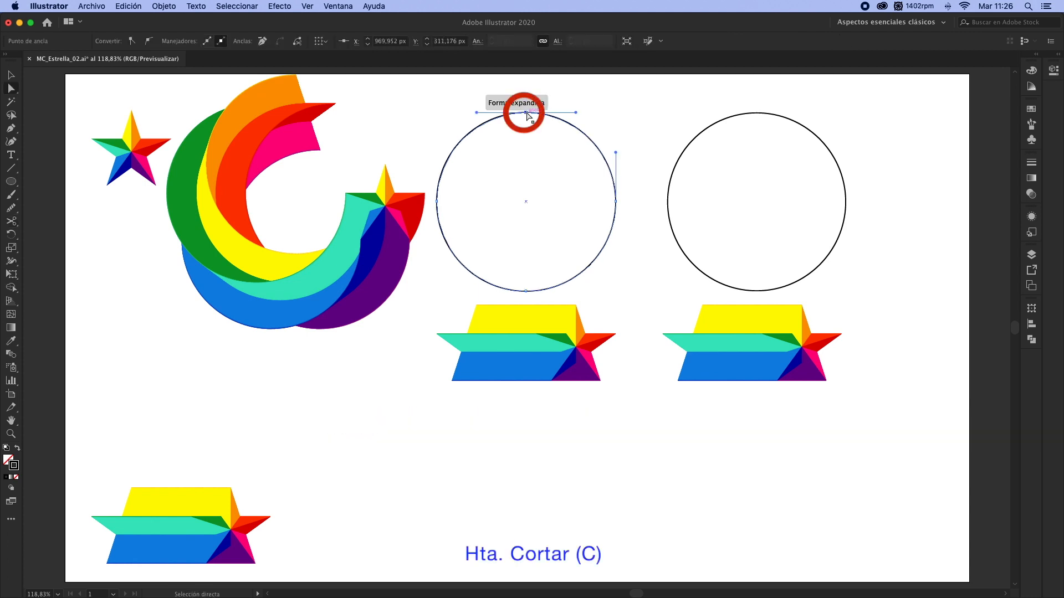
pyautogui.moveTo(525, 112); pyautogui.dragTo(513, 102)
pyautogui.press('super+z')
pyautogui.press('v')
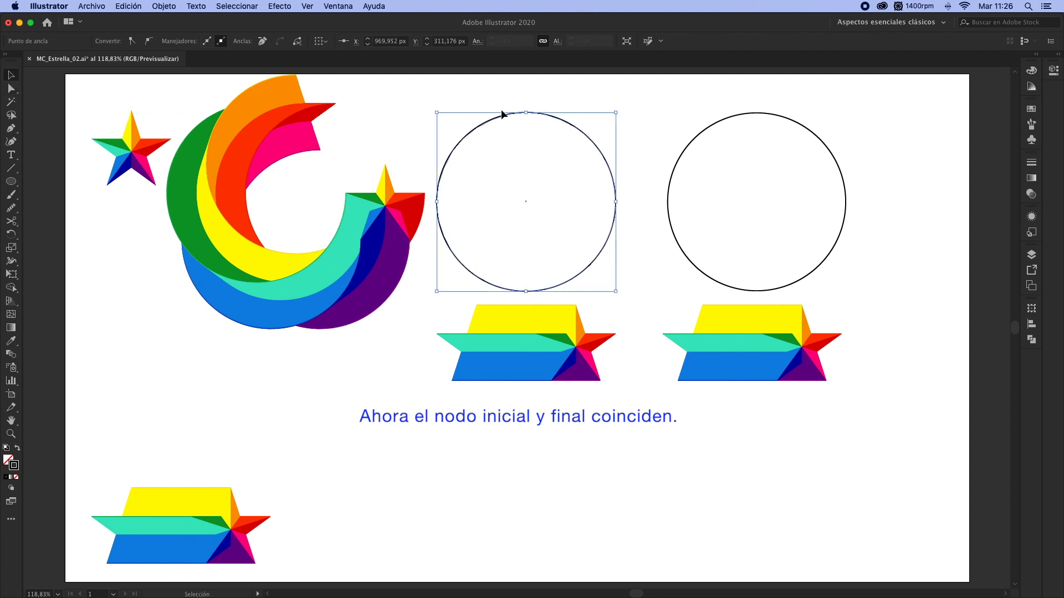
# Replace the spine of the star blend under the middle circle with the cut circle
pyautogui.moveTo(512, 206); pyautogui.dragTo(555, 356)
pyautogui.press('alt+super+b')
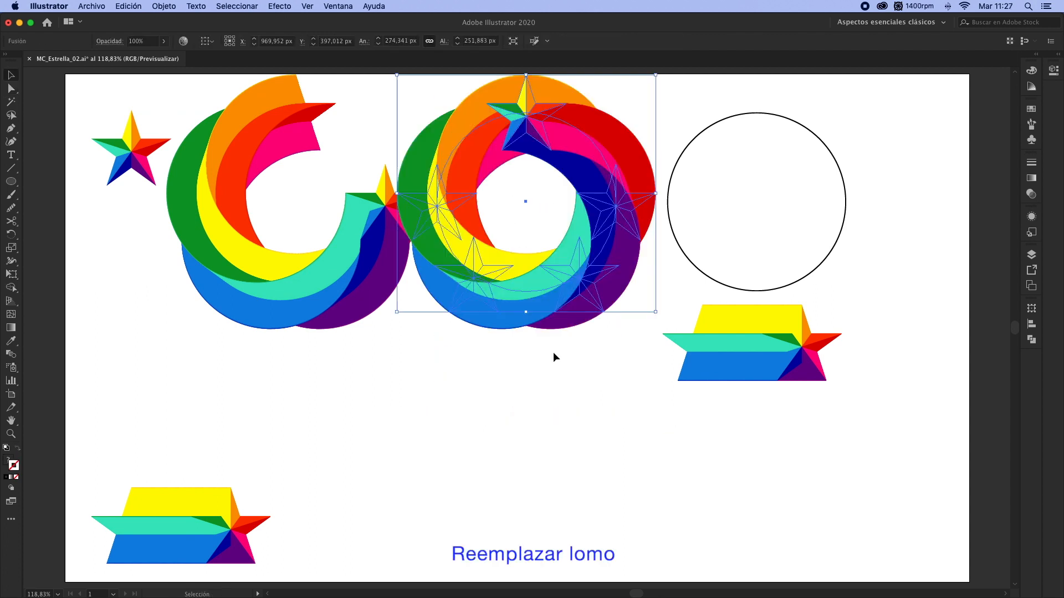
pyautogui.click(556, 364)
# Cut the third circle at its lowest anchor point and replace the remaining upper star blend's spine with it
pyautogui.click(758, 290)
pyautogui.press('c')
pyautogui.click(757, 290)
pyautogui.press('v')
pyautogui.moveTo(726, 267); pyautogui.dragTo(771, 345)
pyautogui.press('alt+super+b')
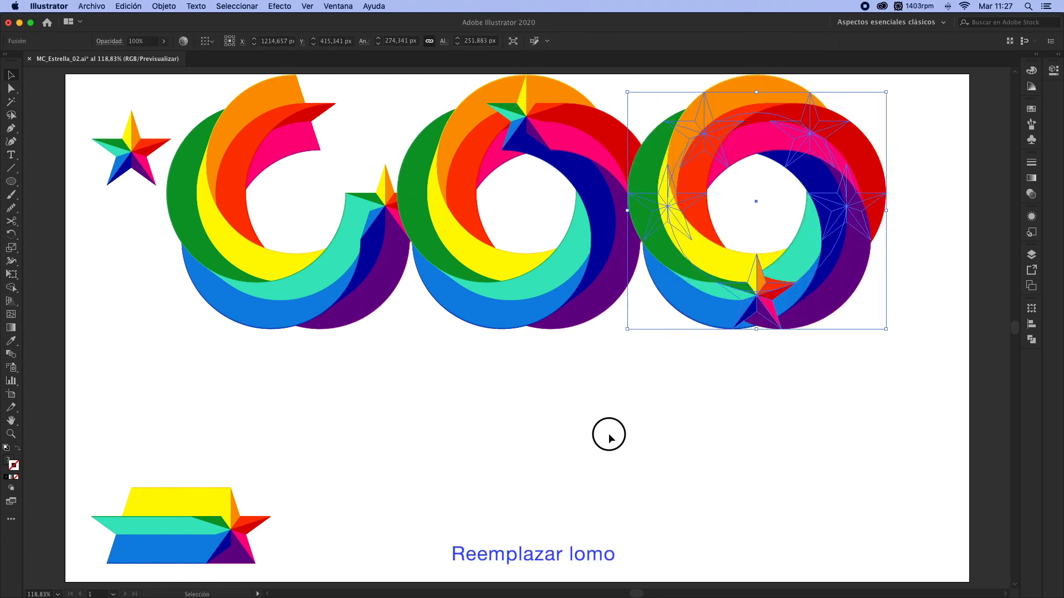
pyautogui.click(609, 438)
# Delete the incomplete first ring, then spread the two closed rings apart and move them down the artboard
pyautogui.moveTo(203, 345); pyautogui.dragTo(292, 266)
pyautogui.press('Delete')
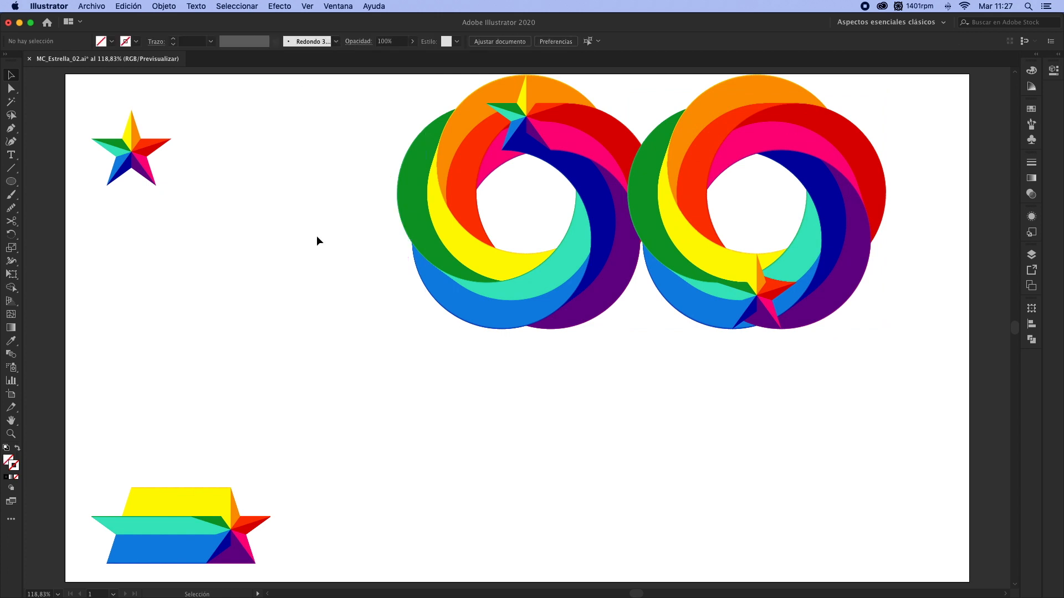
pyautogui.moveTo(411, 209); pyautogui.dragTo(453, 231)
pyautogui.moveTo(372, 233); pyautogui.dragTo(332, 233)
pyautogui.moveTo(263, 170); pyautogui.dragTo(672, 239)
pyautogui.moveTo(680, 292); pyautogui.dragTo(705, 308)
pyautogui.click(547, 198)
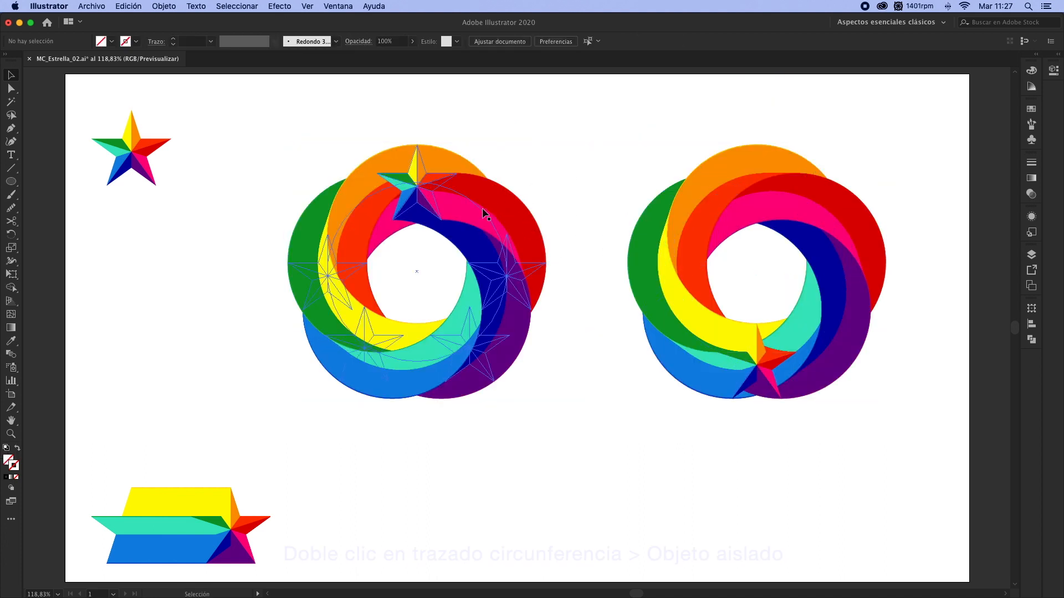
# Isolate the left ring's circular spine and reverse its path direction
pyautogui.click(480, 209)
pyautogui.doubleClick(480, 208)
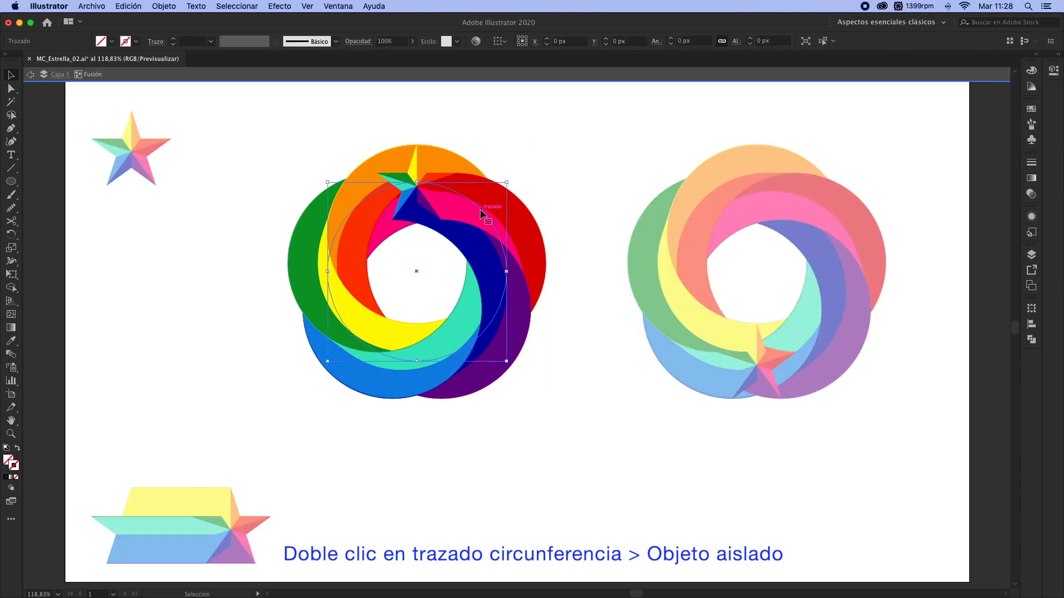
pyautogui.click(156, 5)
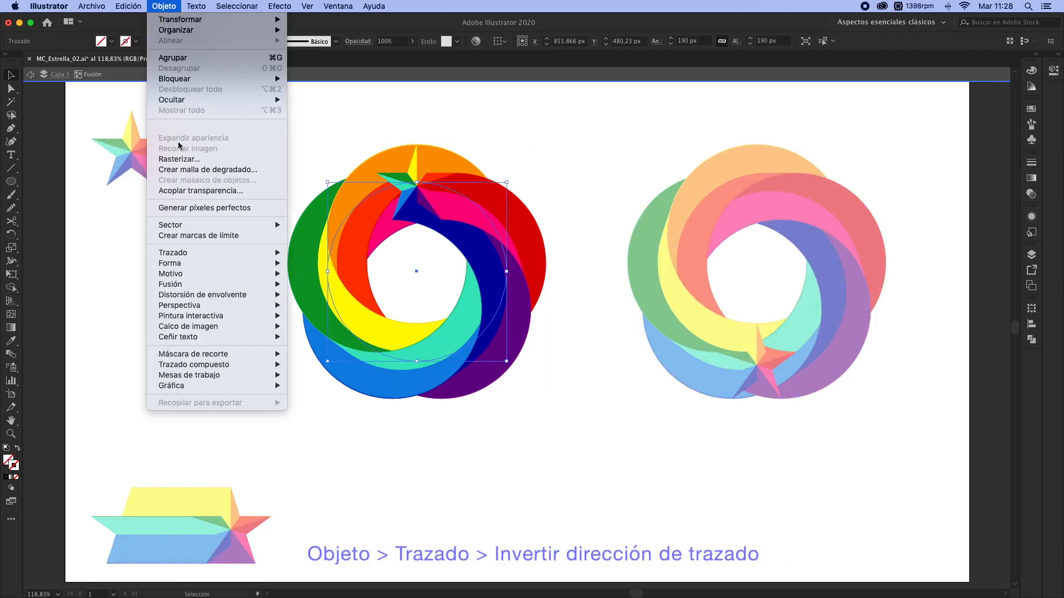
pyautogui.moveTo(221, 252)
pyautogui.click(327, 301)
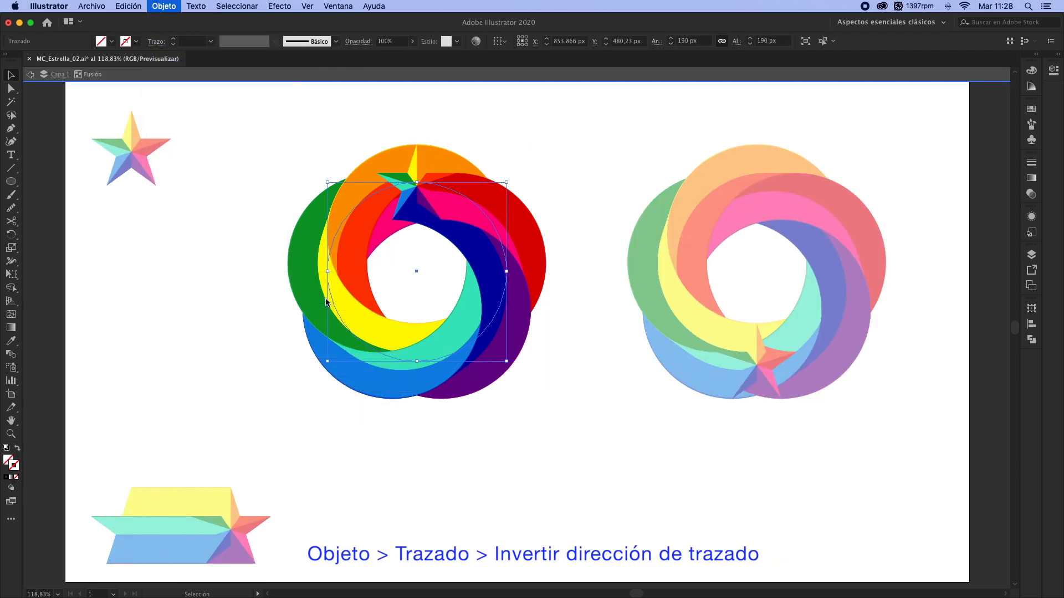
pyautogui.click(264, 229)
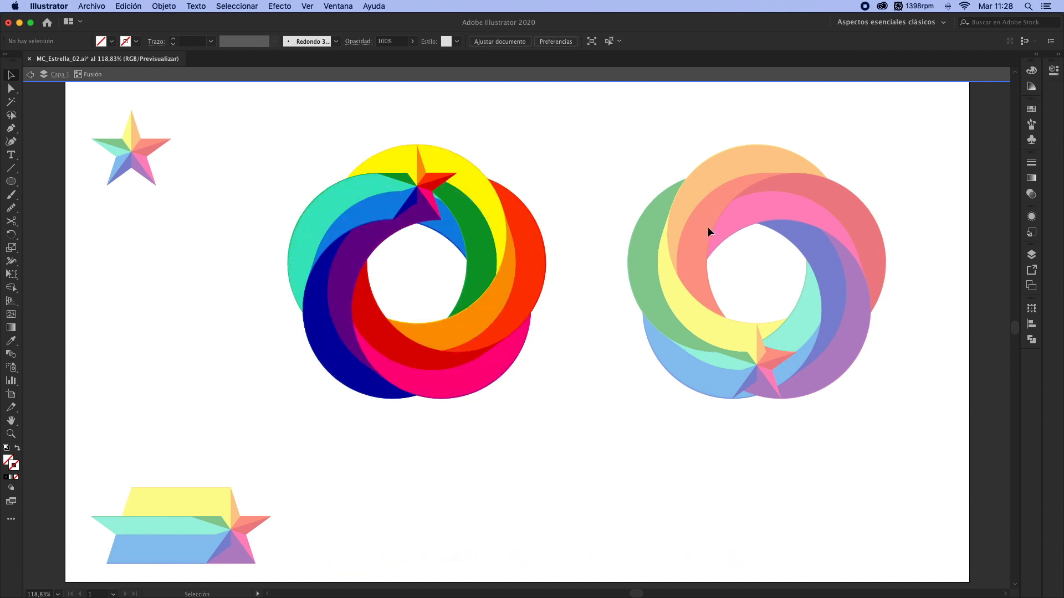
# Isolate the right ring's circular spine, reverse its path direction and leave isolation mode
pyautogui.doubleClick(670, 211)
pyautogui.click(700, 201)
pyautogui.click(738, 184)
pyautogui.doubleClick(739, 188)
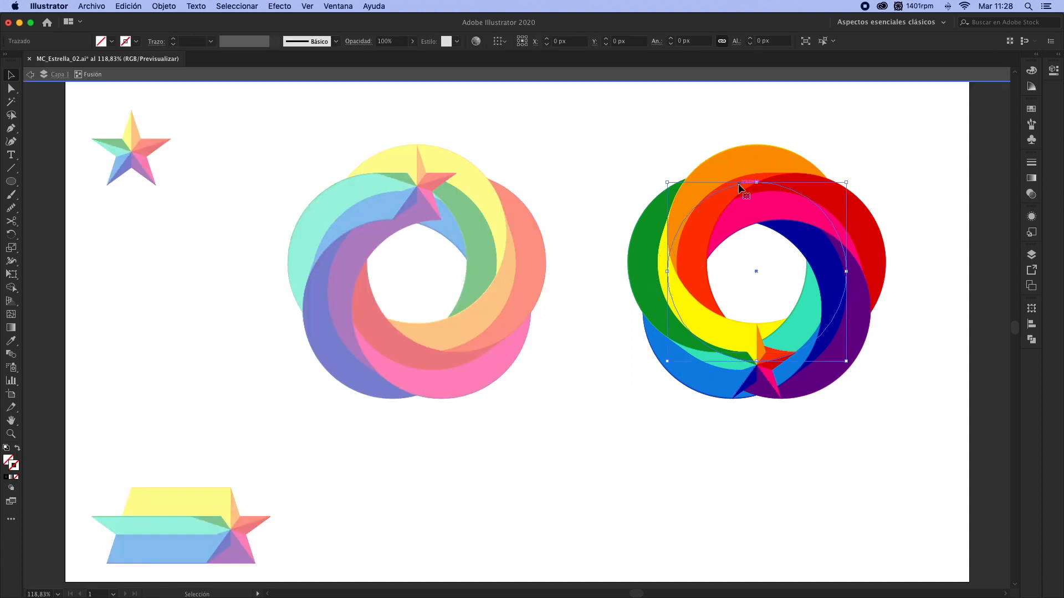
pyautogui.click(164, 7)
pyautogui.moveTo(172, 252)
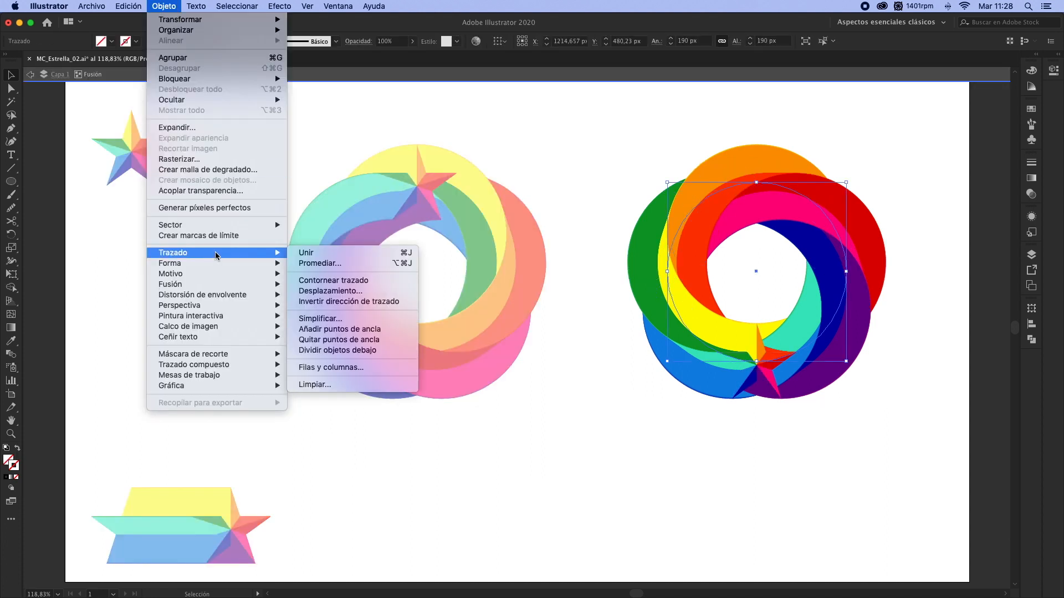
pyautogui.click(329, 301)
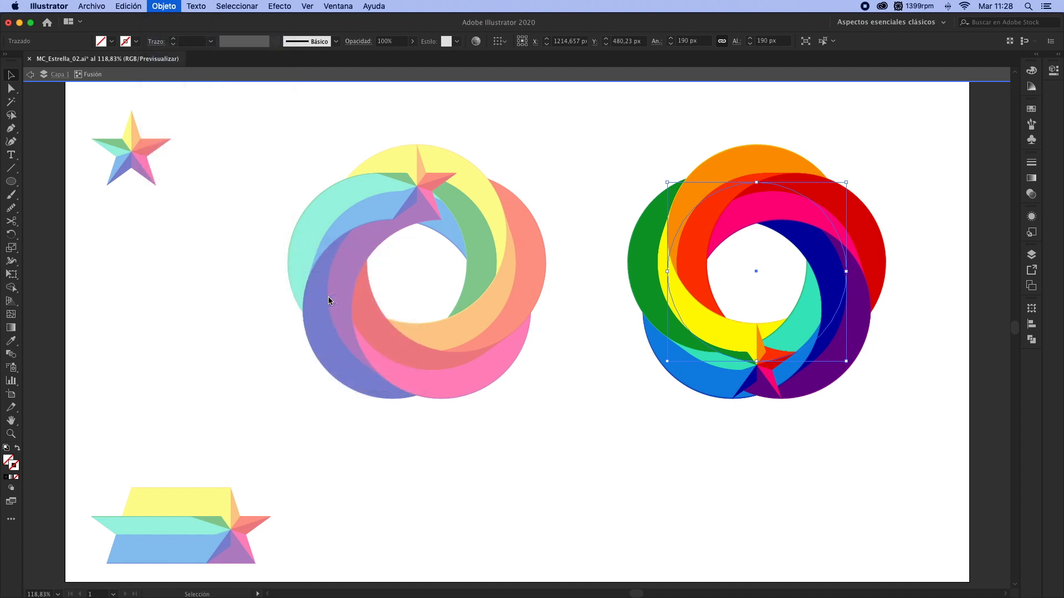
pyautogui.doubleClick(230, 269)
# Draw a rectangle about 312 by 142 px over the left ring's lower half and fill it with magenta
pyautogui.press('m')
pyautogui.moveTo(271, 276); pyautogui.dragTo(566, 410)
pyautogui.press('v')
pyautogui.click(1028, 111)
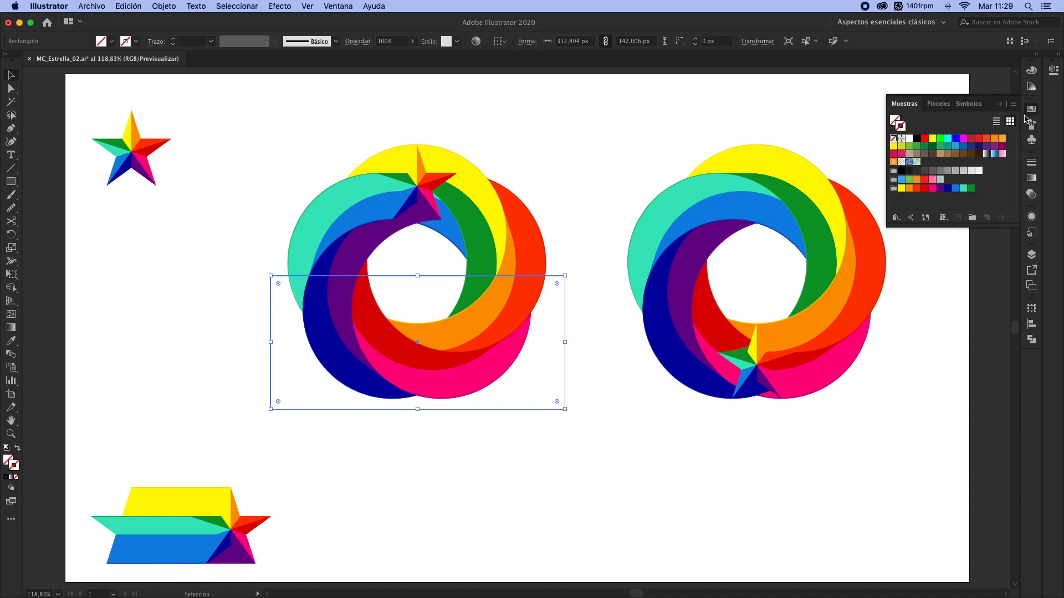
pyautogui.click(964, 139)
# Centre the magenta rectangle horizontally on the left ring, using the ring as the key object
pyautogui.keyDown('shift'); pyautogui.click(508, 243); pyautogui.keyUp('shift')
pyautogui.click(1031, 325)
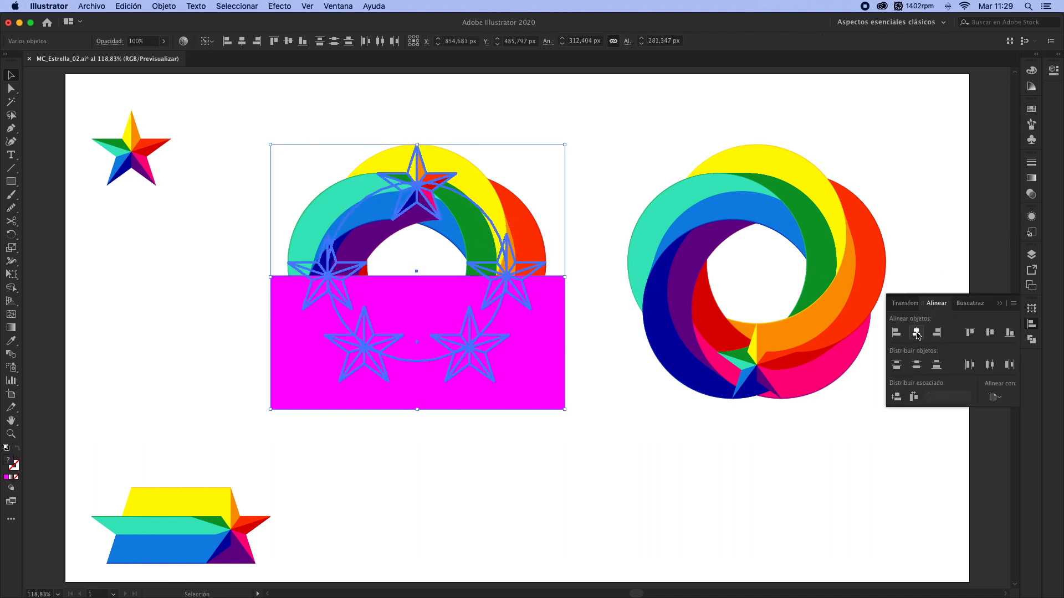
pyautogui.click(558, 331)
pyautogui.click(573, 330)
# Duplicate the magenta rectangle straight up over the left ring's upper half and match their shared edge in outline view
pyautogui.click(554, 344)
pyautogui.moveTo(554, 344); pyautogui.dragTo(568, 209)
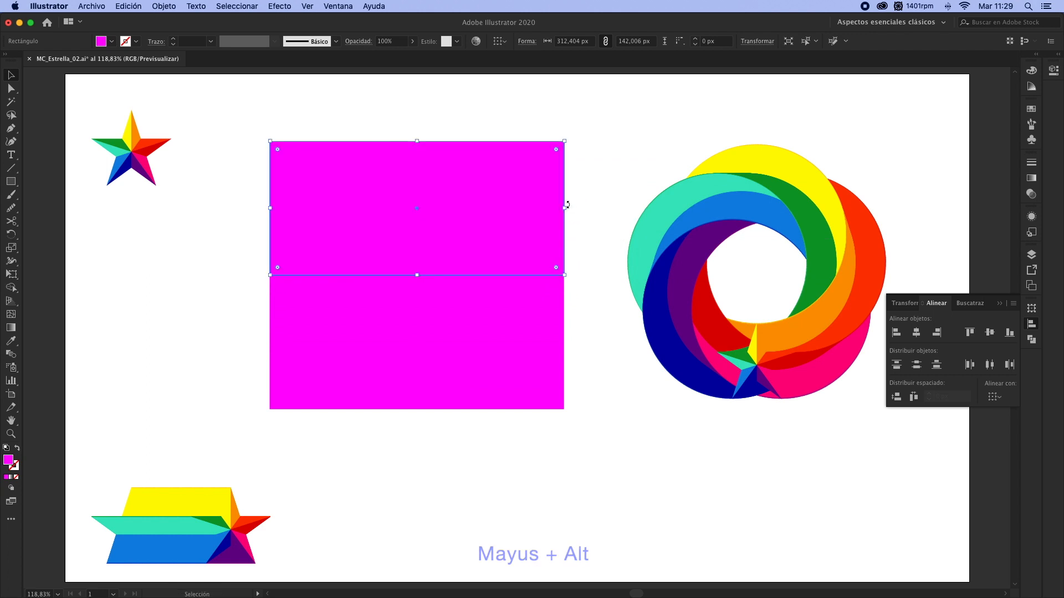
pyautogui.press('super+y')
pyautogui.scroll(10, 559, 274)
pyautogui.moveTo(603, 257); pyautogui.dragTo(603, 259)
pyautogui.click(610, 258)
pyautogui.press('super+0')
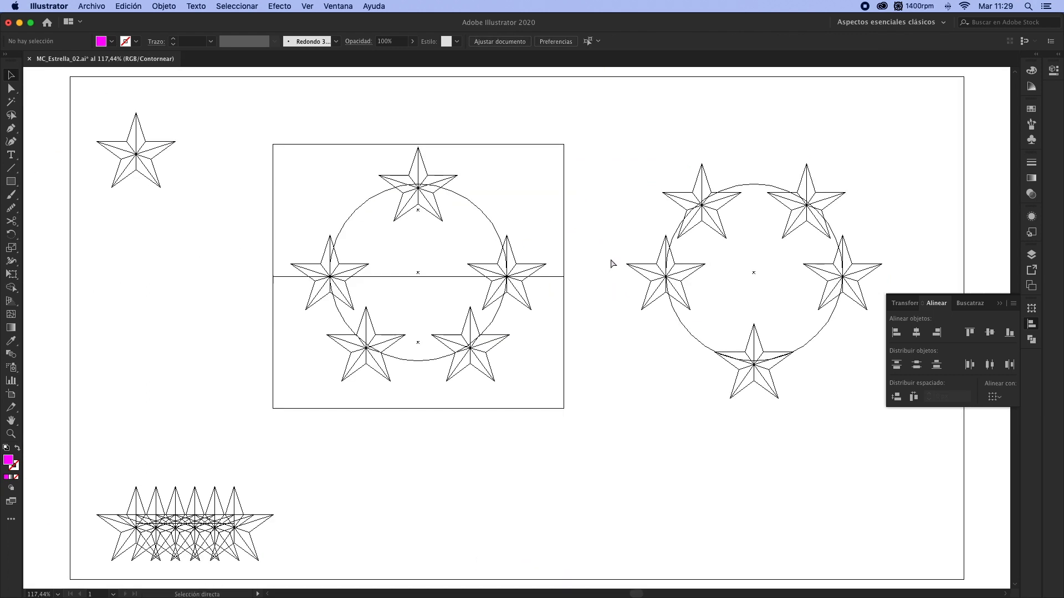
pyautogui.press('super+y')
# Move the upper rectangle over the right ring's upper half, centred horizontally on that ring
pyautogui.moveTo(490, 218); pyautogui.dragTo(823, 232)
pyautogui.keyDown('shift'); pyautogui.click(682, 316); pyautogui.keyUp('shift')
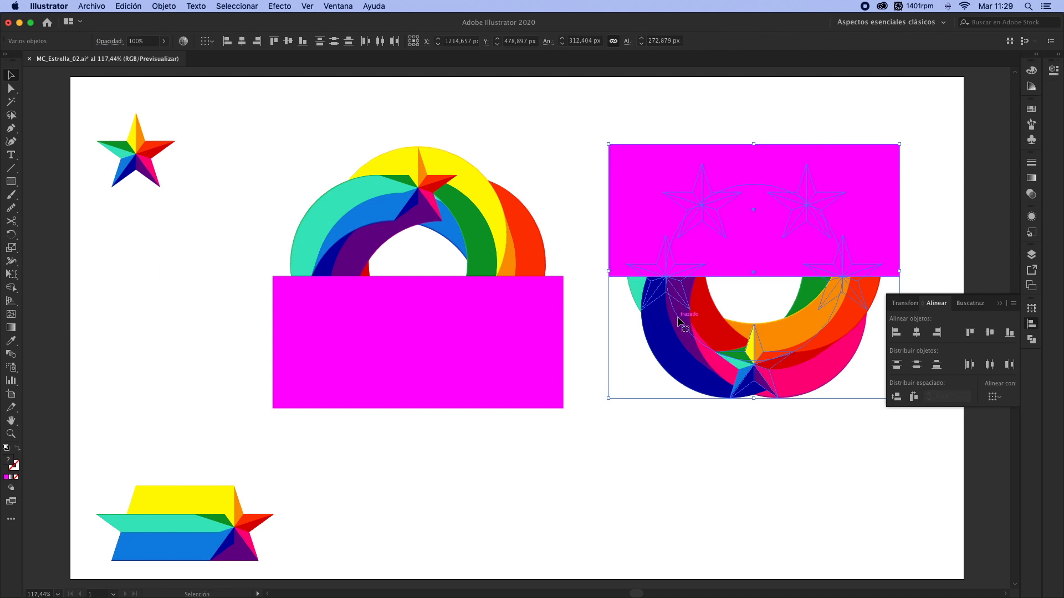
pyautogui.click(1000, 304)
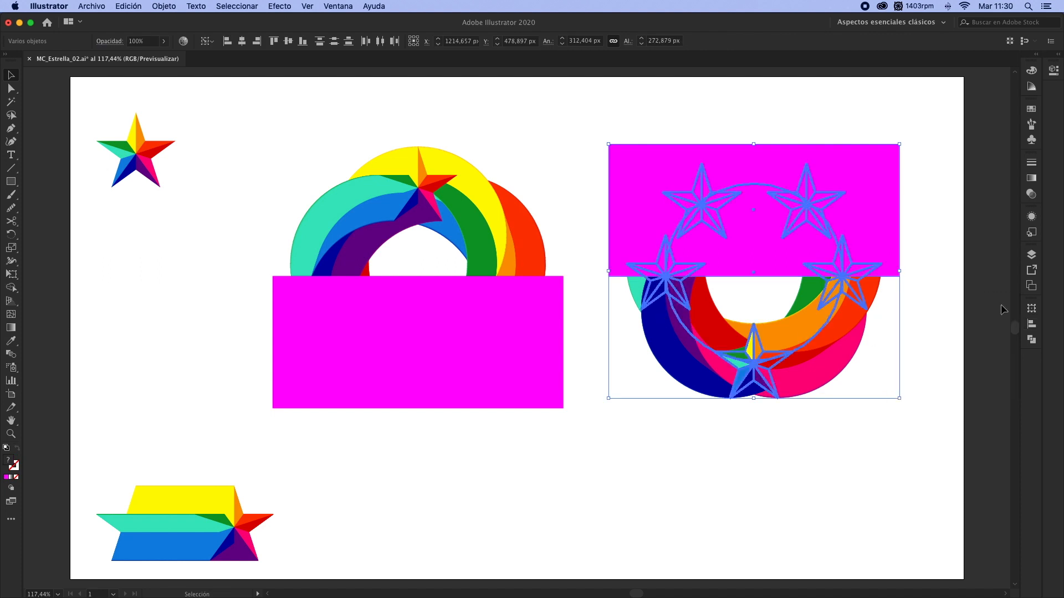
# Make a clipping mask from each magenta rectangle and the ring beneath it
pyautogui.click(782, 425)
pyautogui.moveTo(421, 117); pyautogui.dragTo(463, 326)
pyautogui.press('super+7')
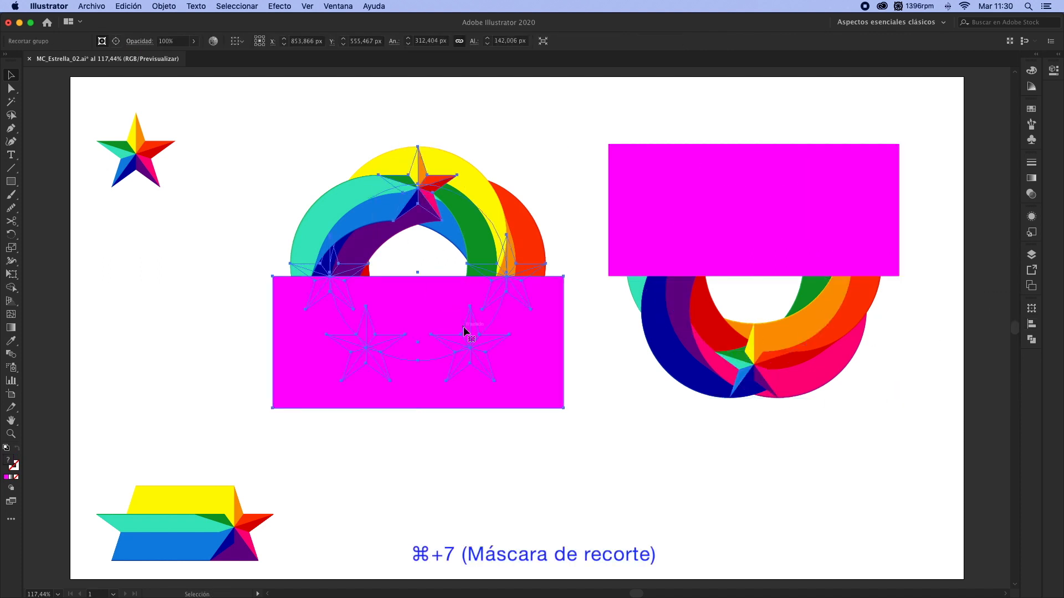
pyautogui.click(750, 206)
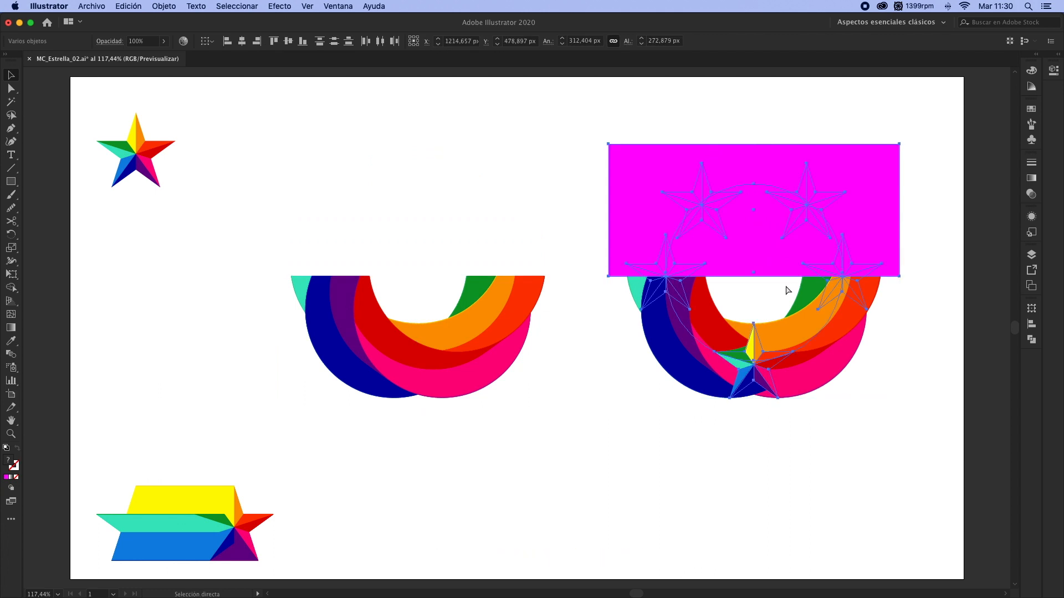
pyautogui.press('super+7')
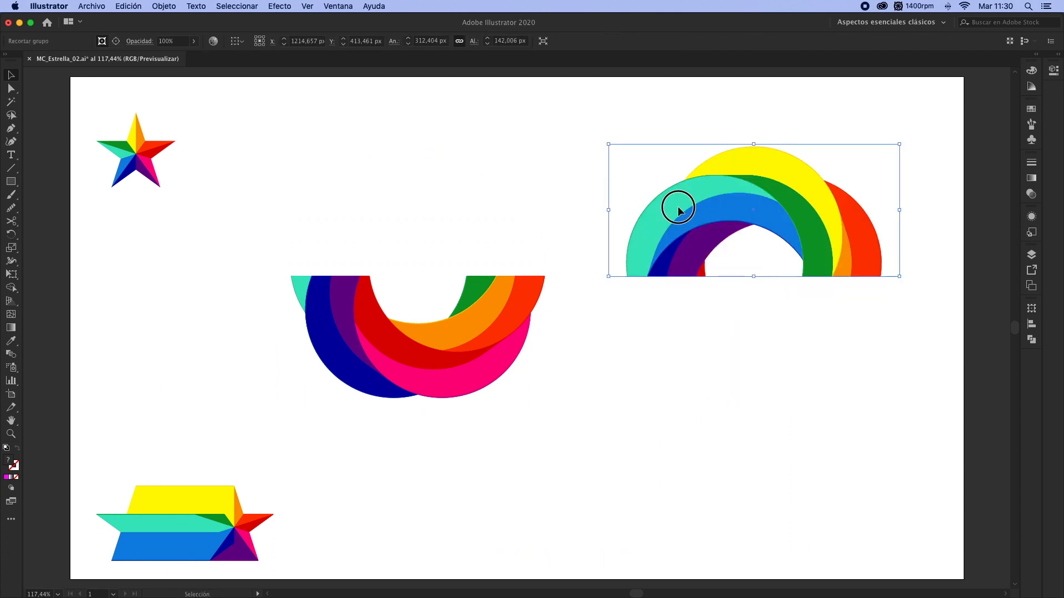
# Align both clipped ring halves to the artboard's horizontal centre so they join into one ring
pyautogui.keyDown('shift'); pyautogui.click(464, 311); pyautogui.keyUp('shift')
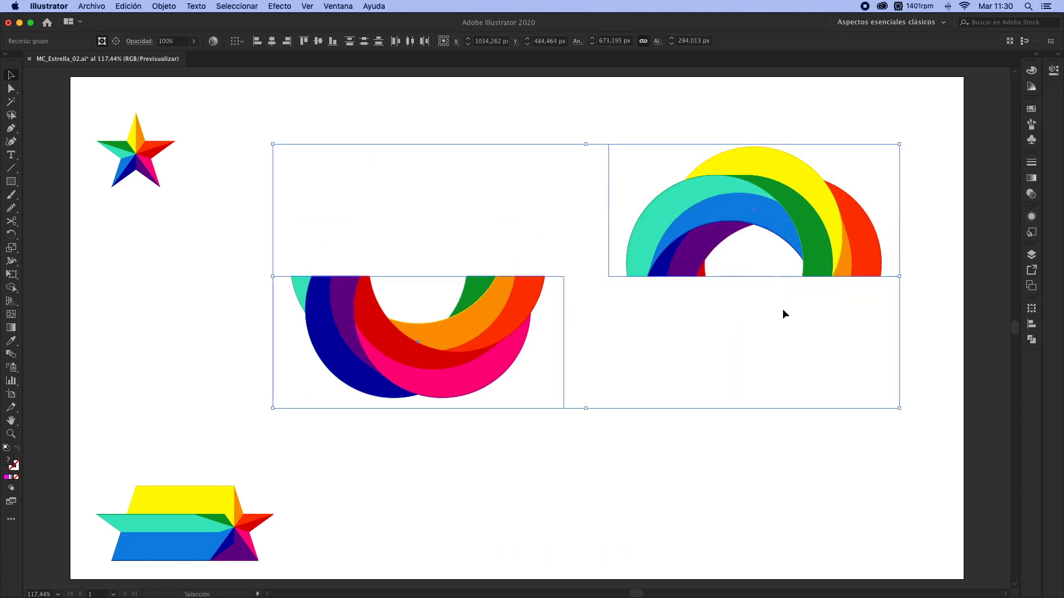
pyautogui.click(1032, 324)
pyautogui.click(995, 397)
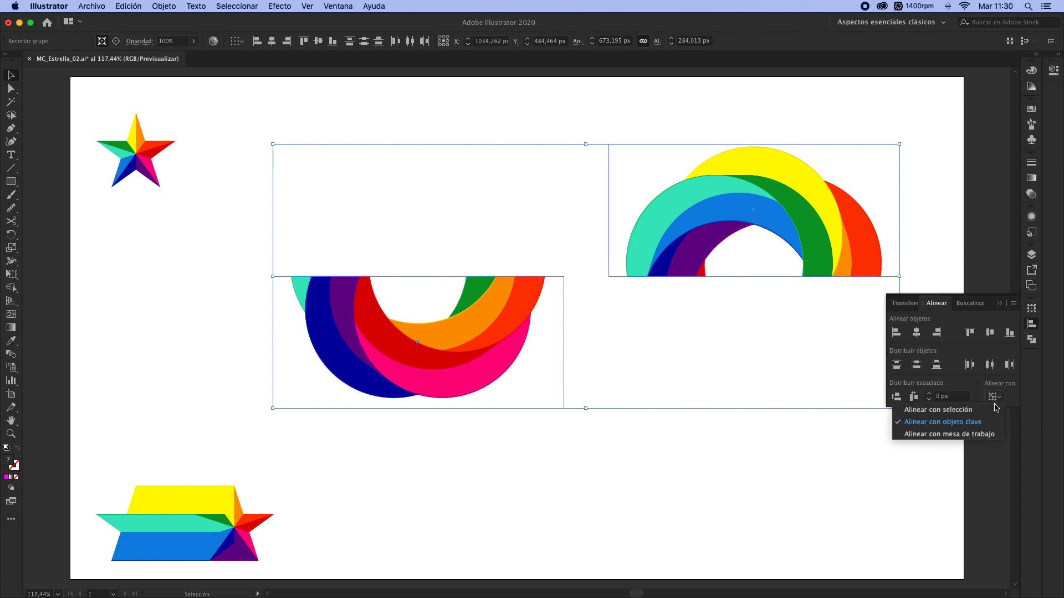
pyautogui.click(974, 438)
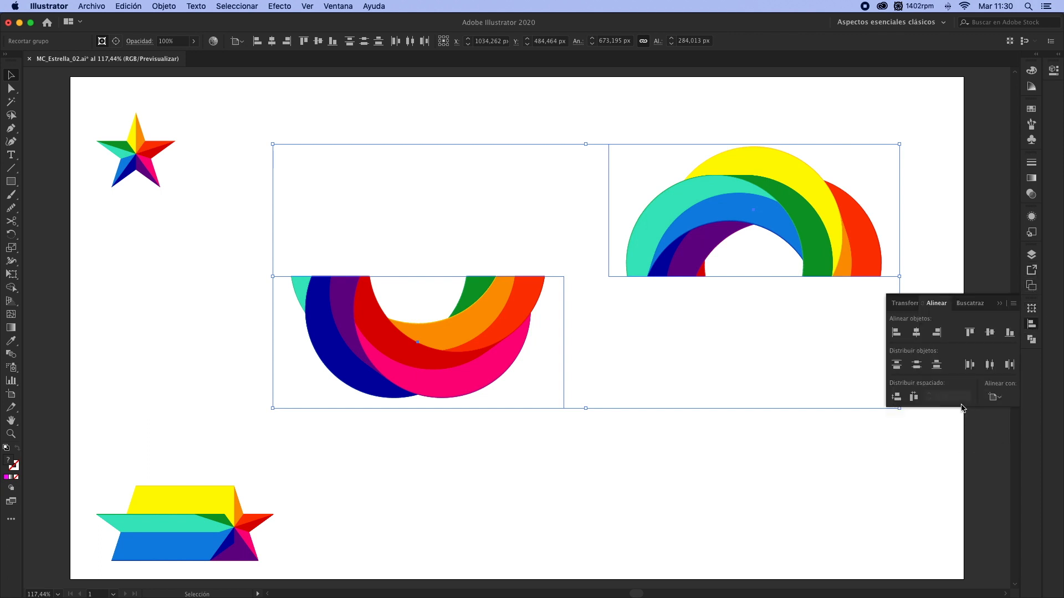
pyautogui.click(916, 332)
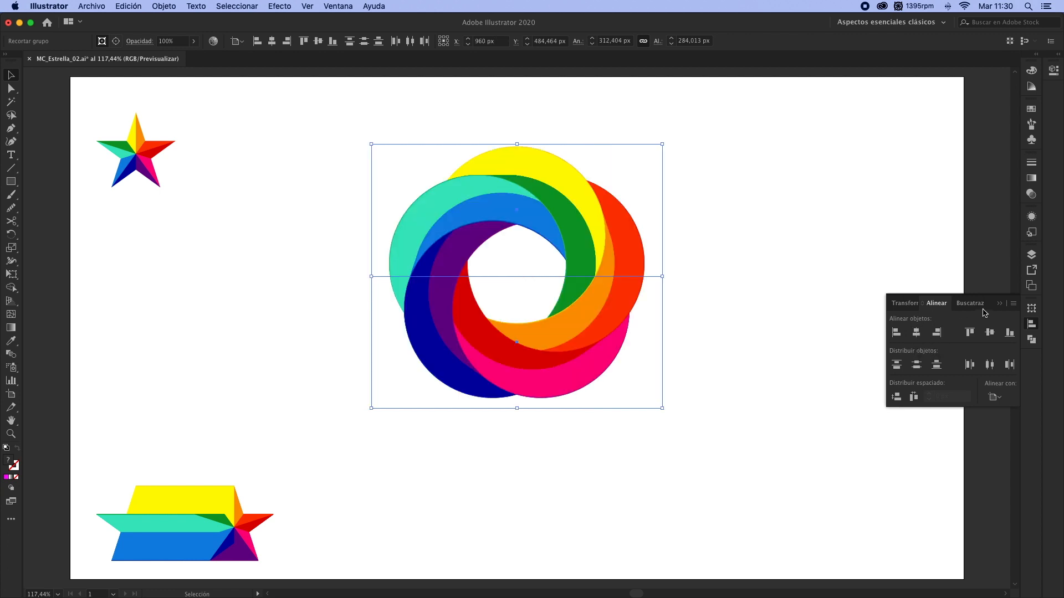
pyautogui.click(1000, 305)
pyautogui.click(787, 301)
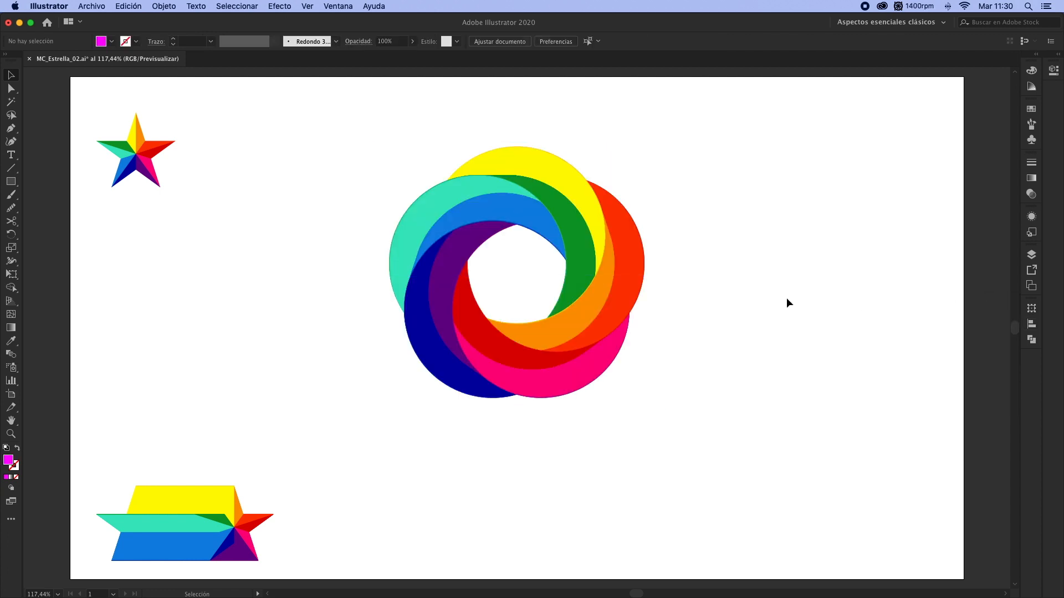
pyautogui.press('z')
pyautogui.moveTo(338, 133); pyautogui.dragTo(705, 443)
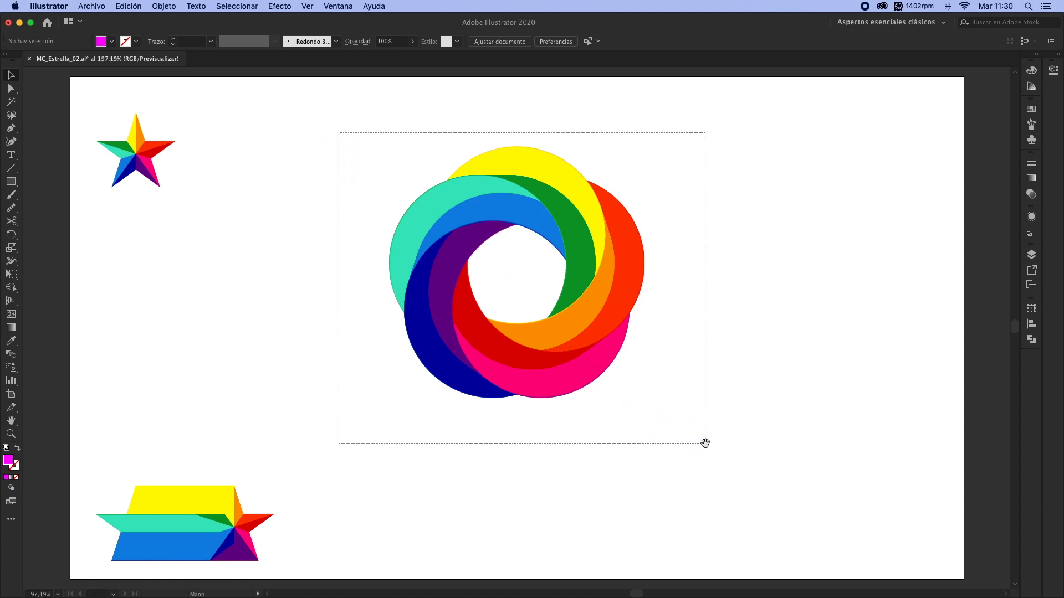